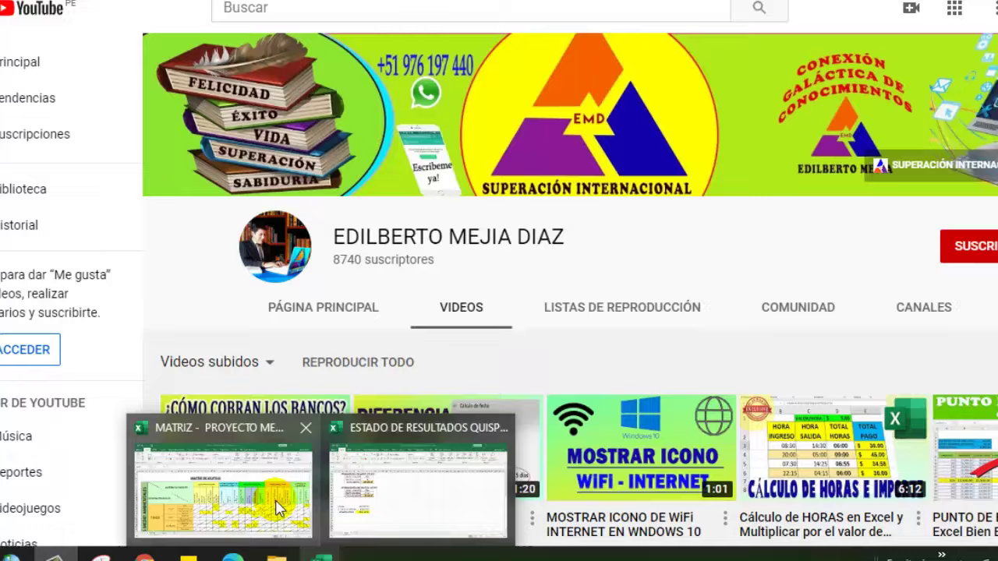
# Switch from YouTube to the 'MATRIZ - PROYECTO' Leopold matrix workbook in Excel
pyautogui.click(279, 508)
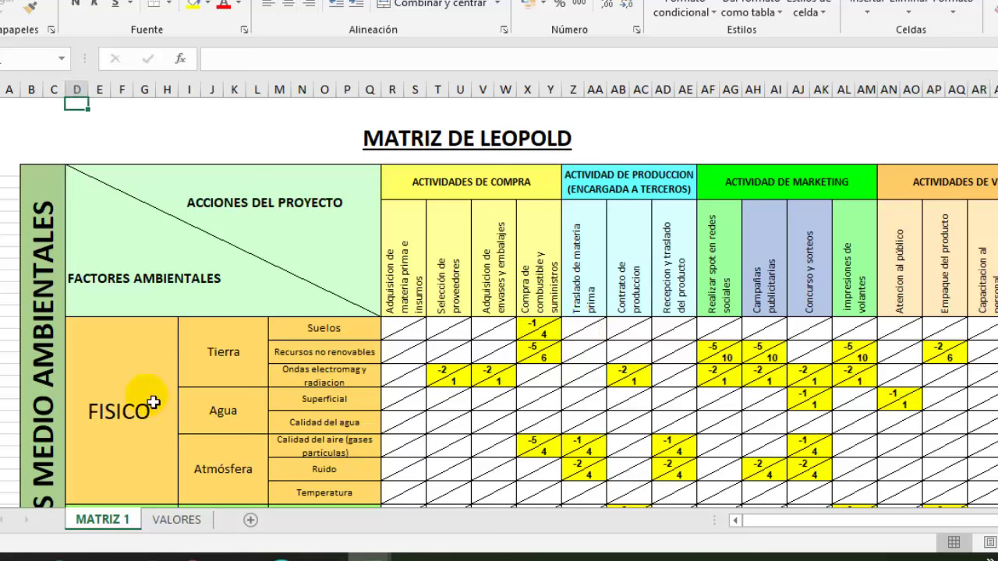
# Review the Leopold matrix's split cells from the top, checking a pair's lower value 6
pyautogui.hotkey('ctrl', 'Home')
pyautogui.press('Down')
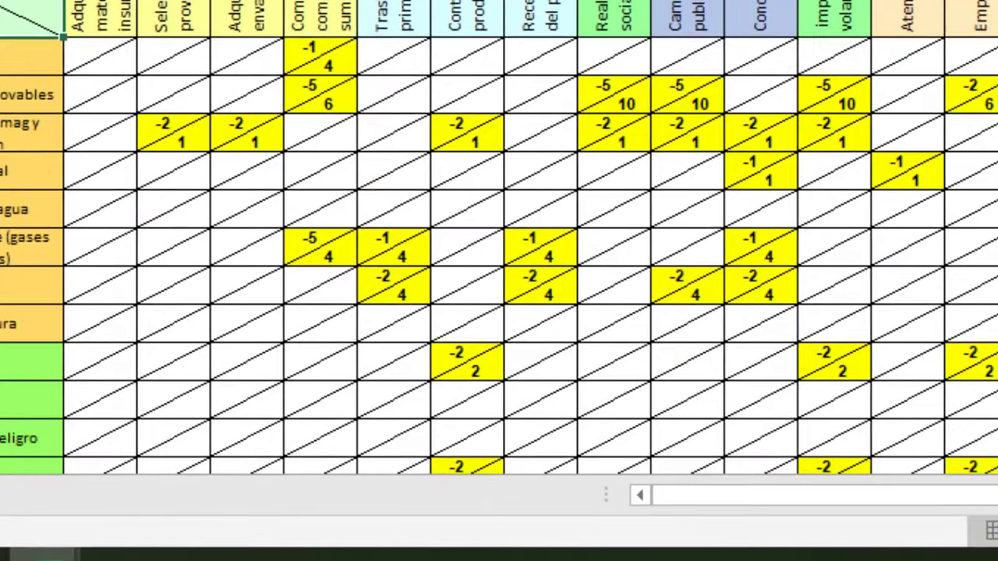
pyautogui.scroll(-1, 499, 234)
pyautogui.click(316, 87)
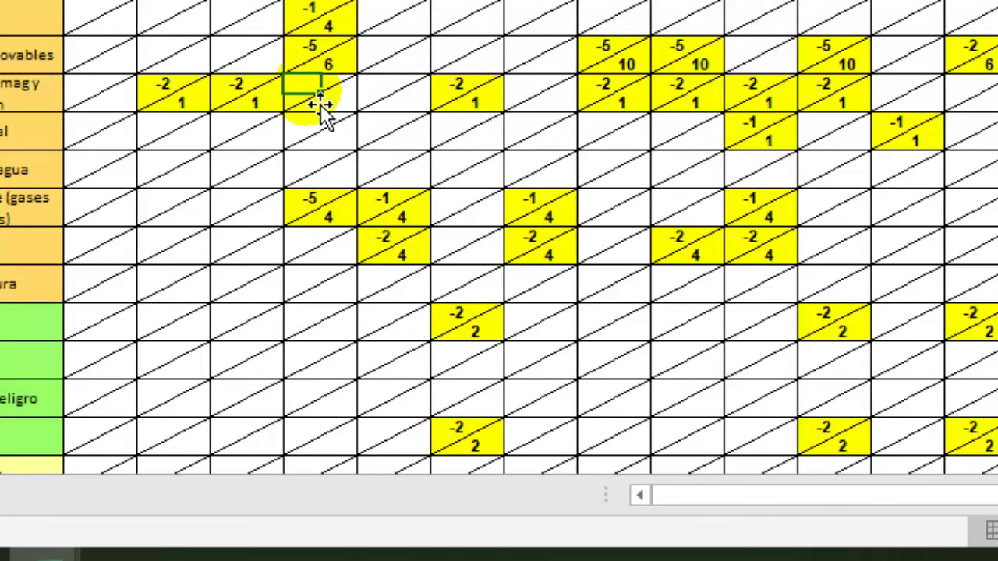
pyautogui.click(353, 71)
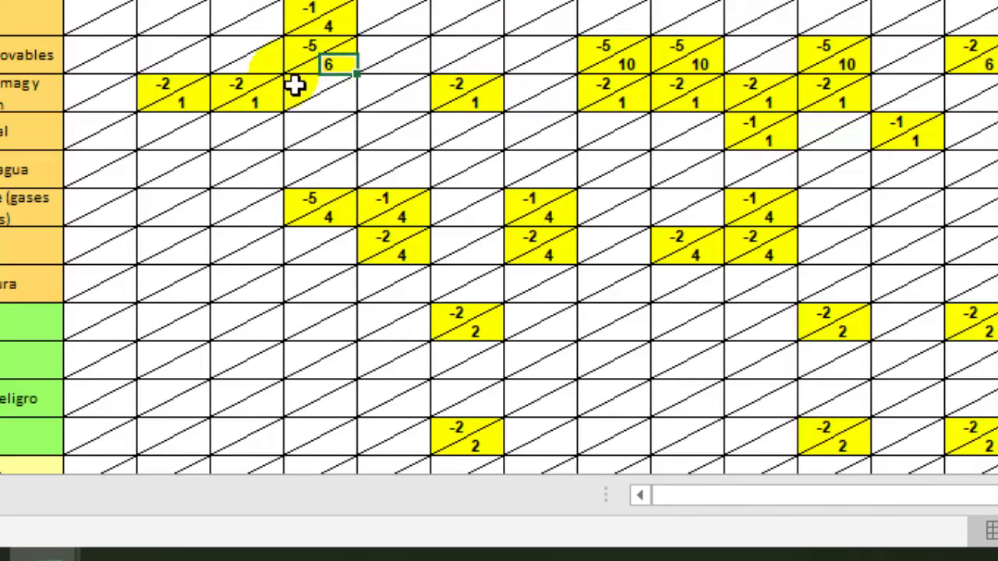
# Inspect the matrix block R18:Y27, then create a new blank workbook with Ctrl+N
pyautogui.click(109, 22)
pyautogui.moveTo(107, 21); pyautogui.dragTo(335, 171)
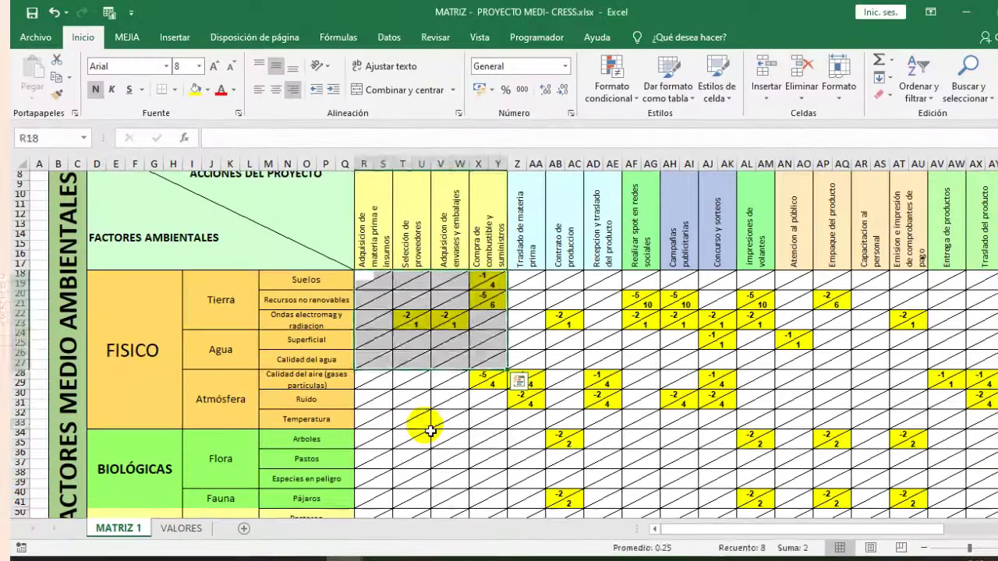
pyautogui.click(429, 429)
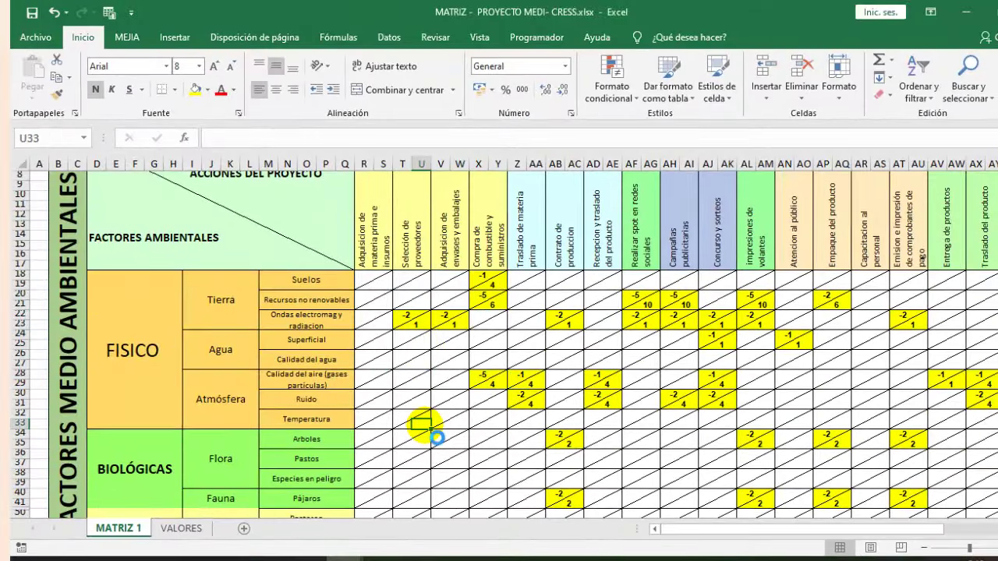
pyautogui.hotkey('ctrl', 'n')
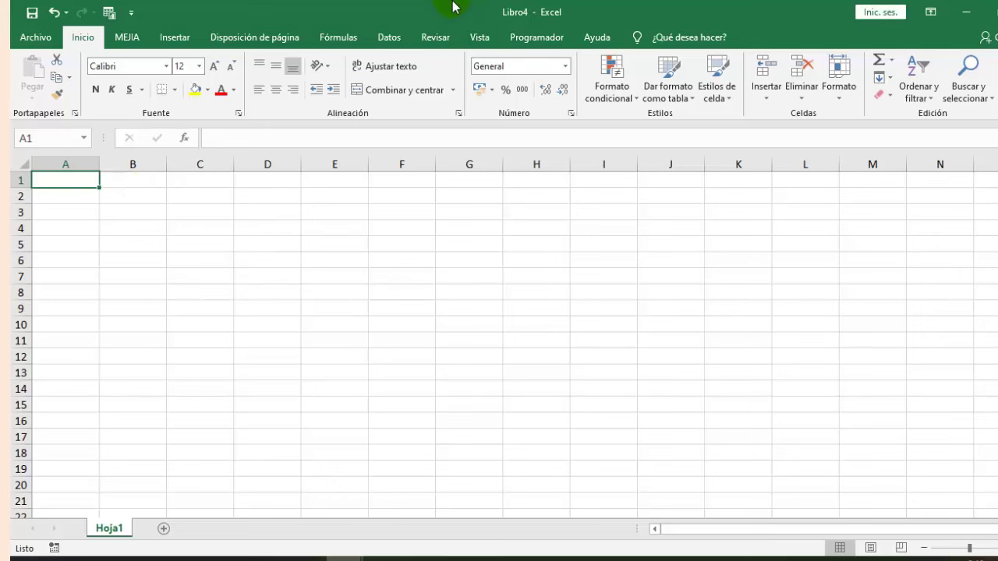
# Narrow every column of the new sheet to width 2.88
pyautogui.click(29, 166)
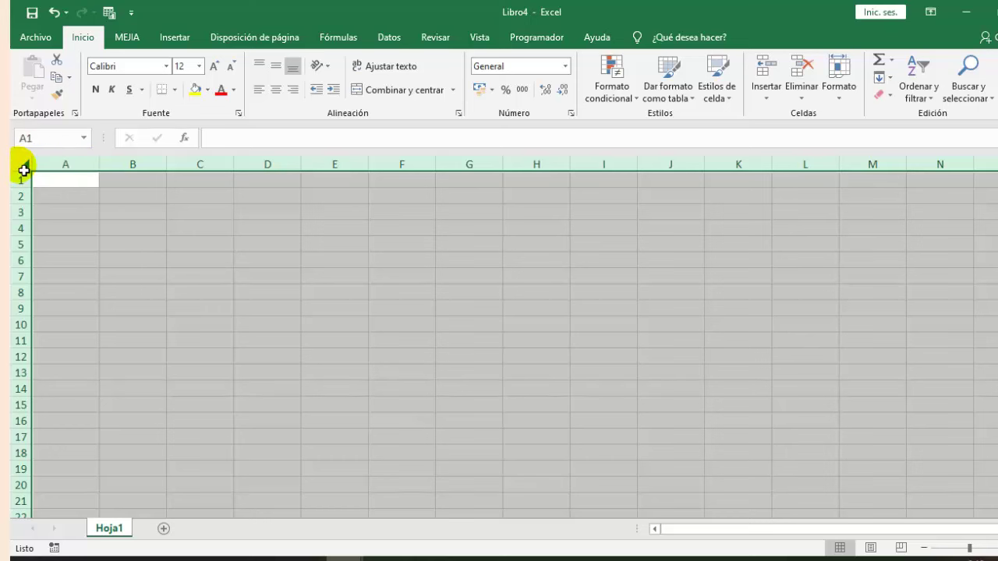
pyautogui.click(106, 170)
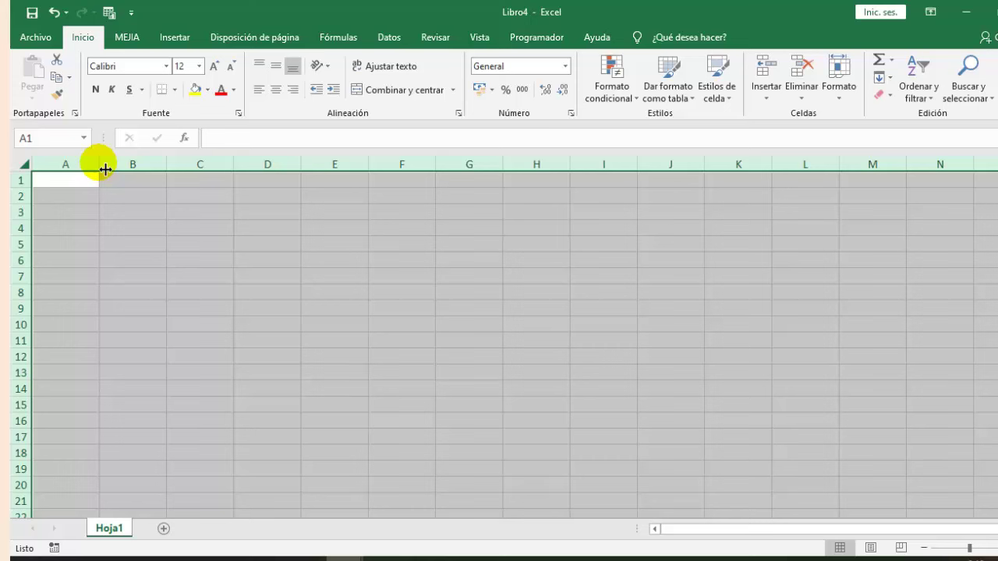
pyautogui.moveTo(105, 170); pyautogui.dragTo(55, 170)
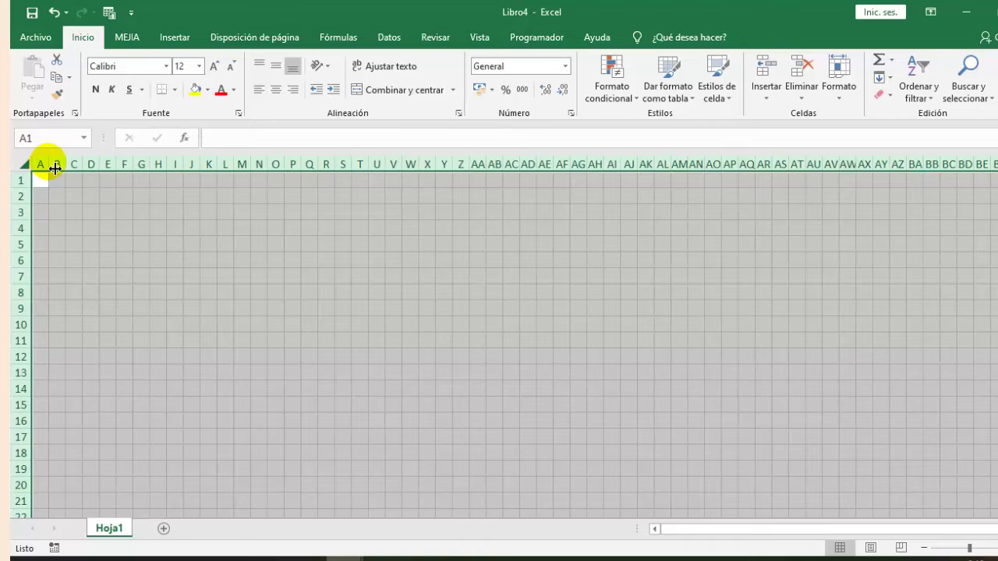
pyautogui.click(303, 403)
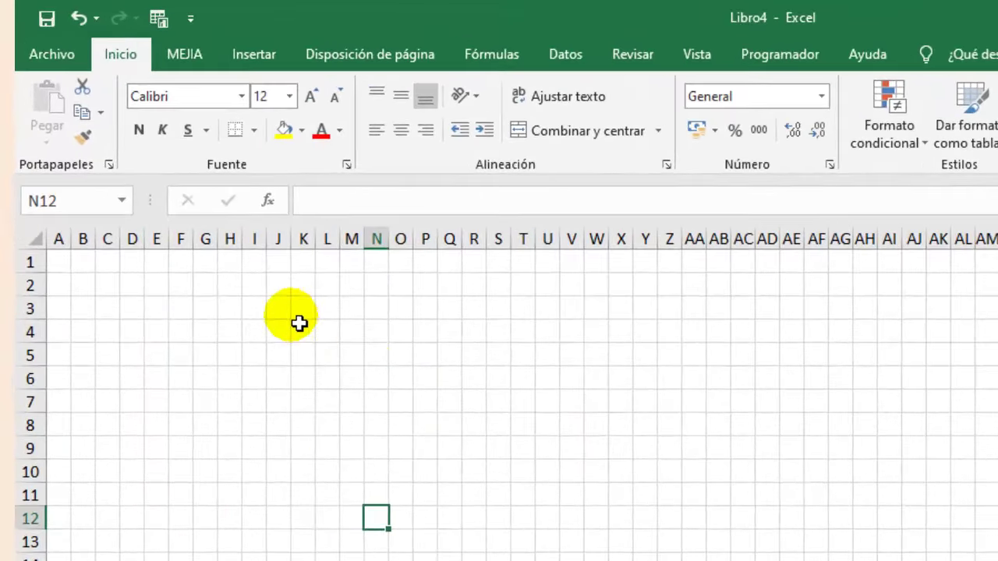
pyautogui.click(285, 290)
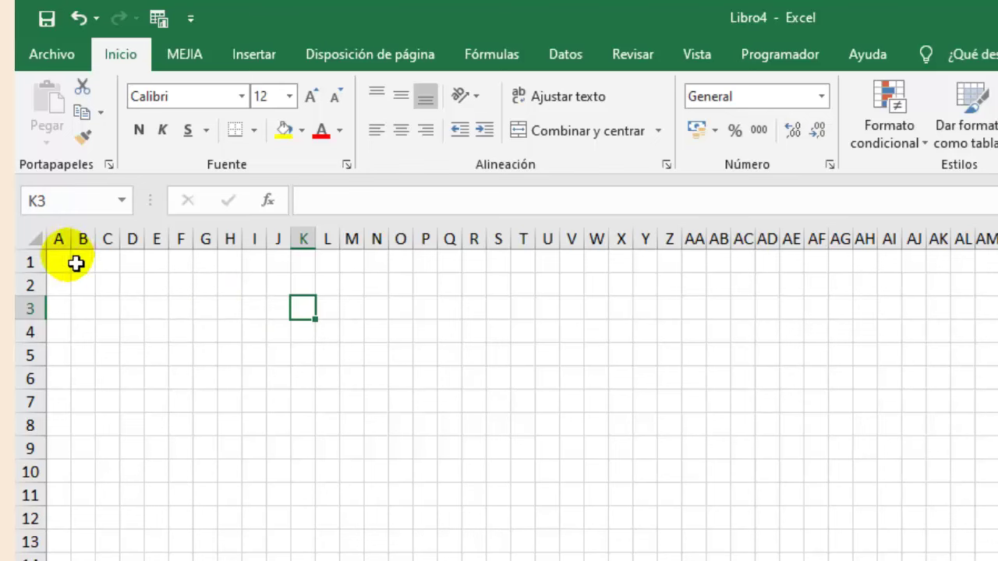
# Fill the entire sheet white to hide the gridlines
pyautogui.click(37, 240)
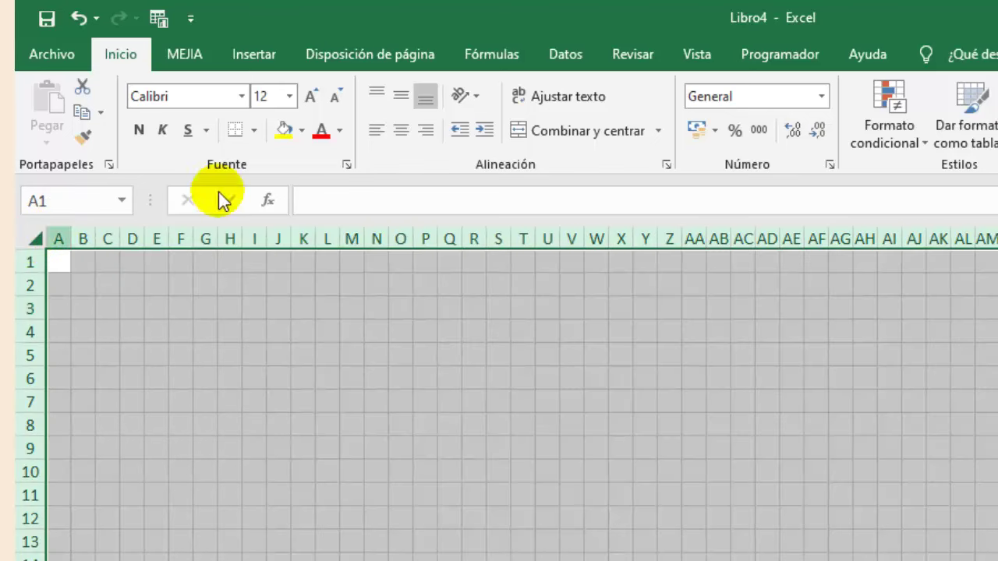
pyautogui.click(302, 129)
pyautogui.click(288, 182)
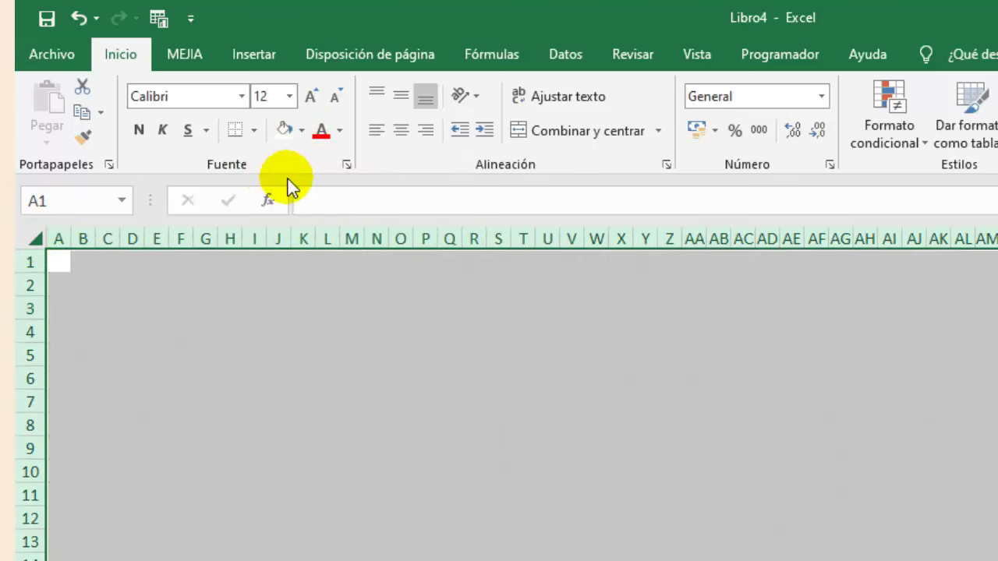
pyautogui.click(330, 386)
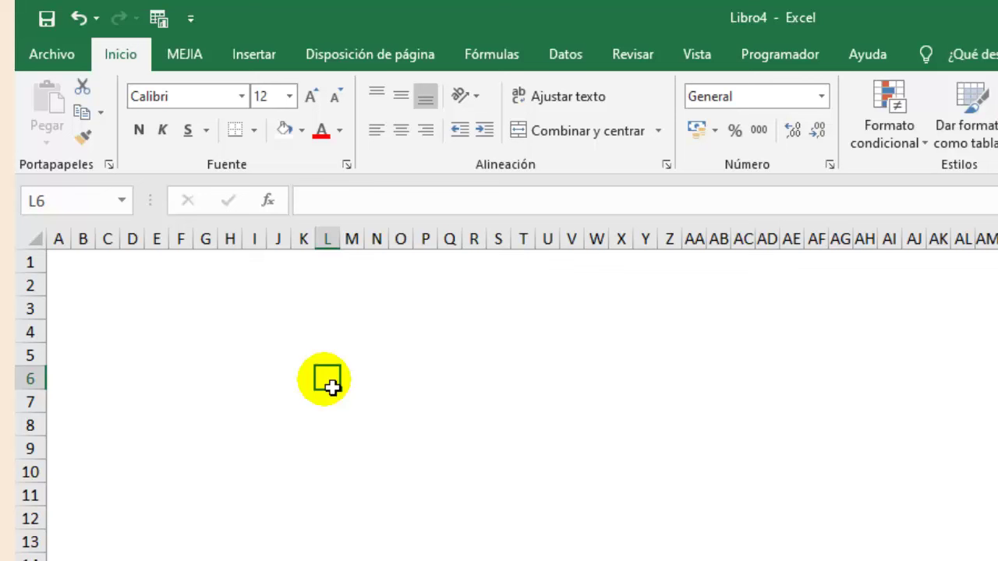
# Enter -8 in cell L6 and 8 in cell M7
pyautogui.write('-8')
pyautogui.press('Return')
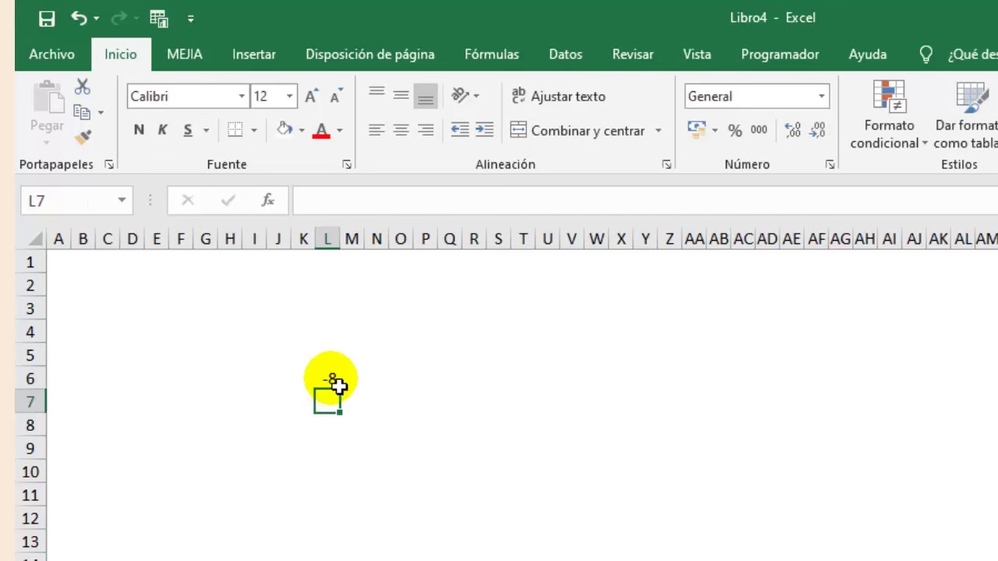
pyautogui.click(332, 382)
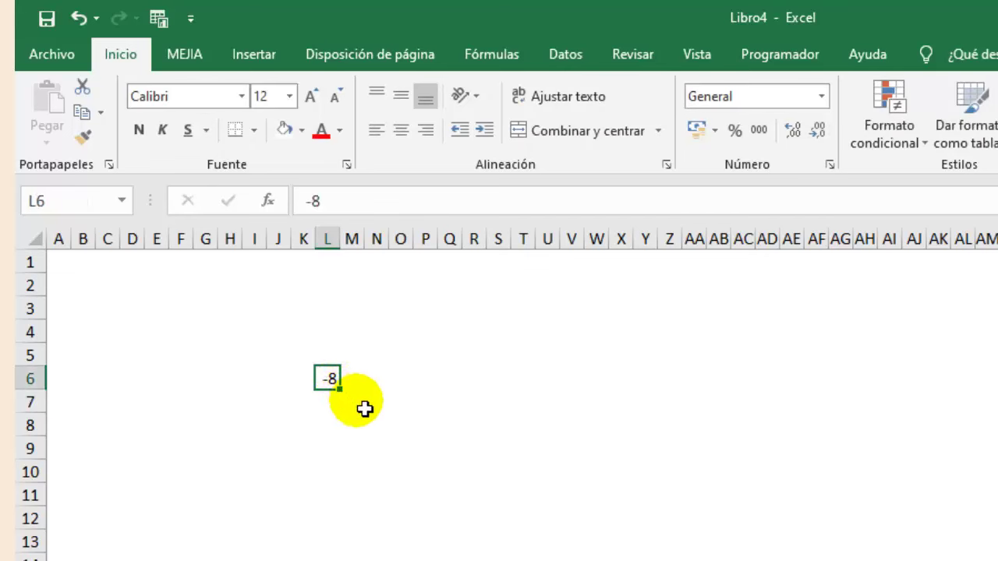
pyautogui.click(360, 403)
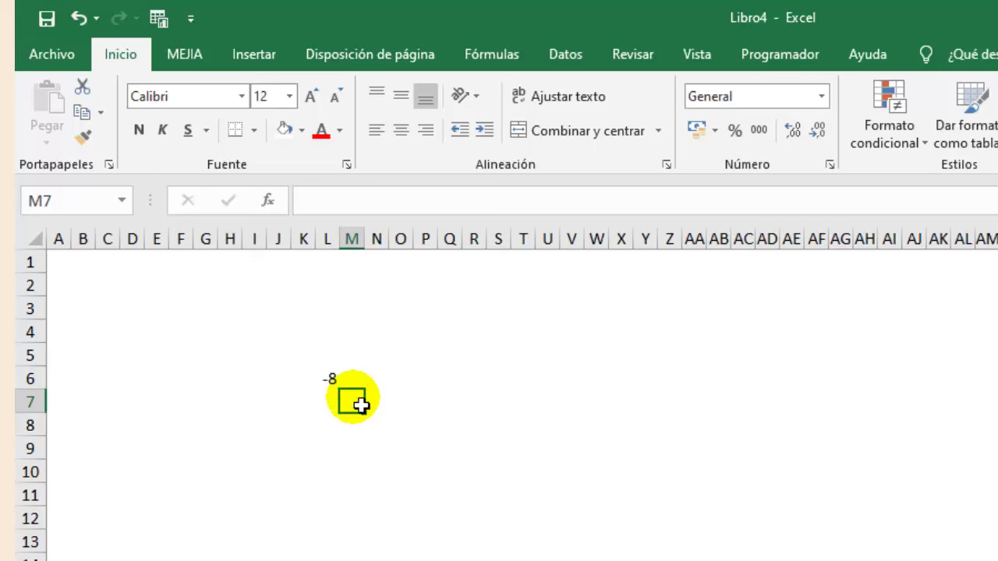
pyautogui.write('8')
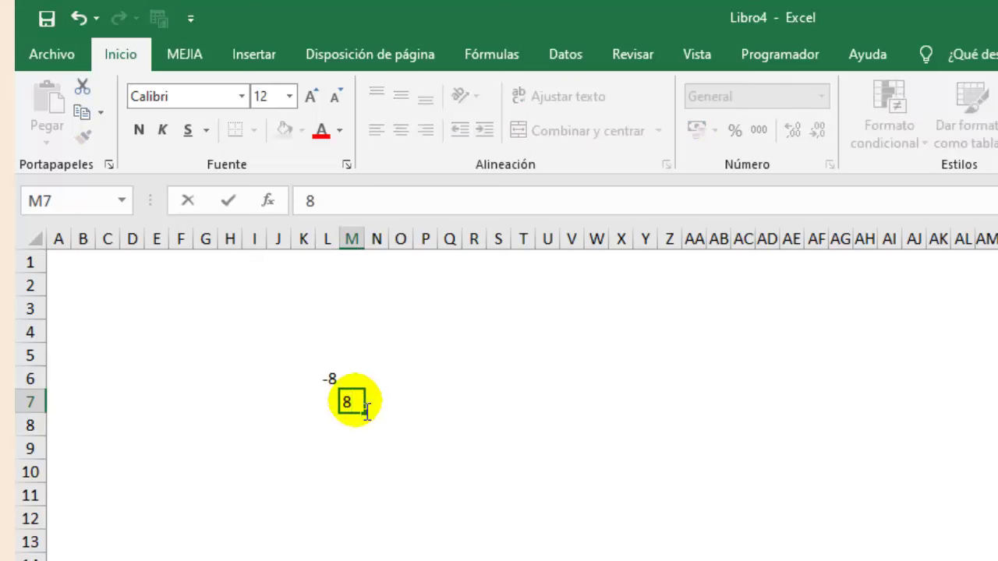
pyautogui.click(425, 425)
# Put an outside border around the L6:M7 block
pyautogui.moveTo(334, 381); pyautogui.dragTo(365, 404)
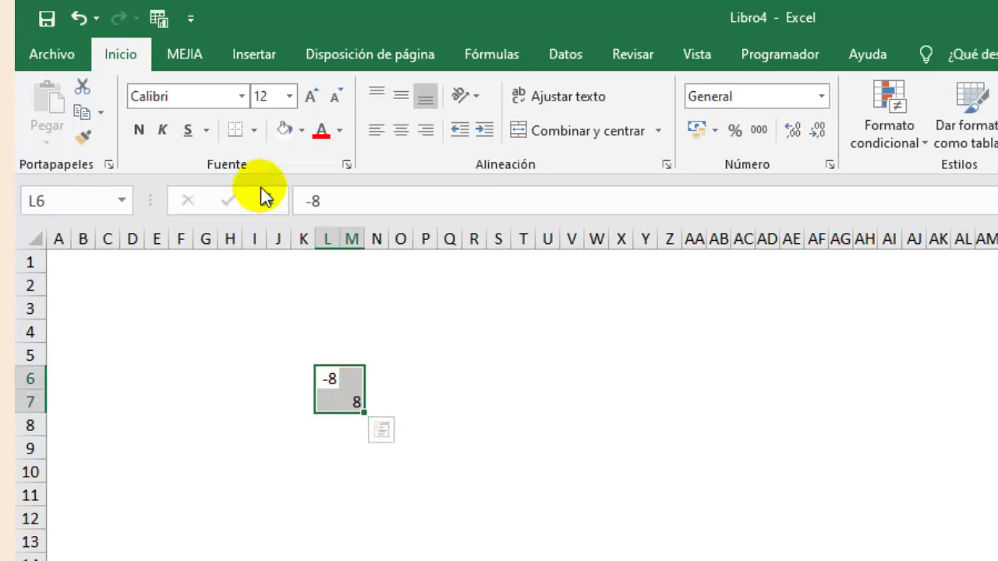
pyautogui.click(255, 130)
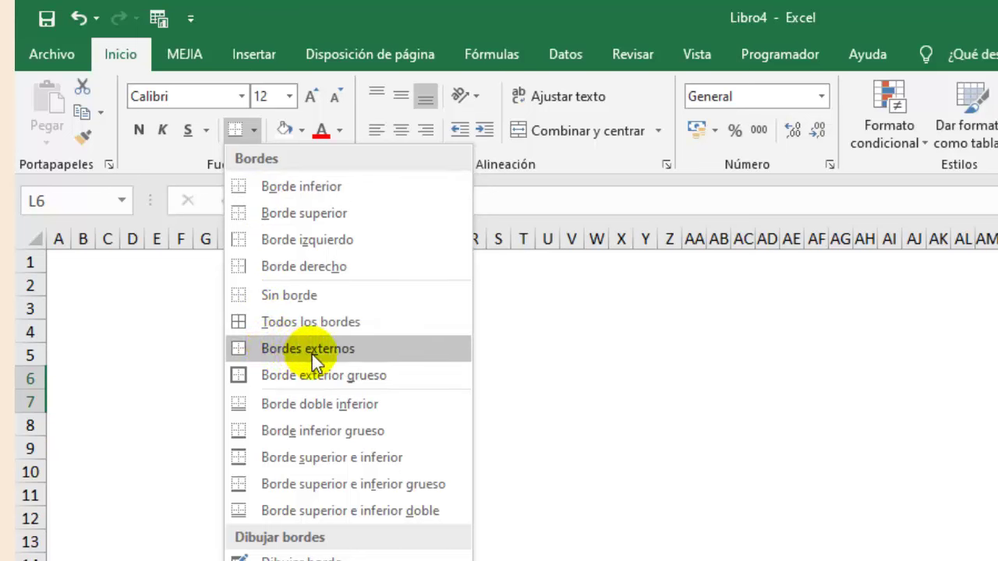
pyautogui.click(311, 352)
pyautogui.click(424, 382)
pyautogui.click(351, 379)
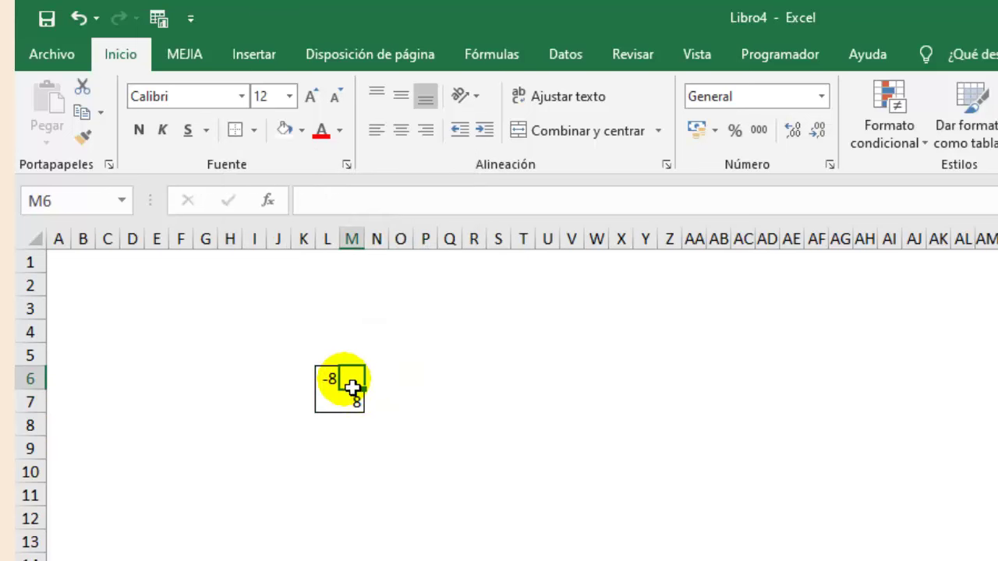
pyautogui.click(333, 407)
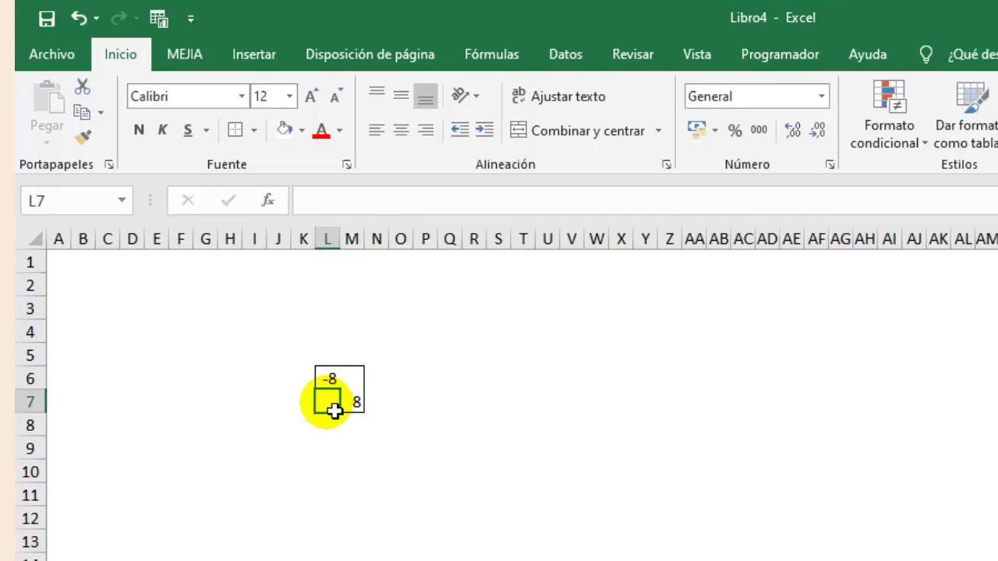
pyautogui.click(352, 382)
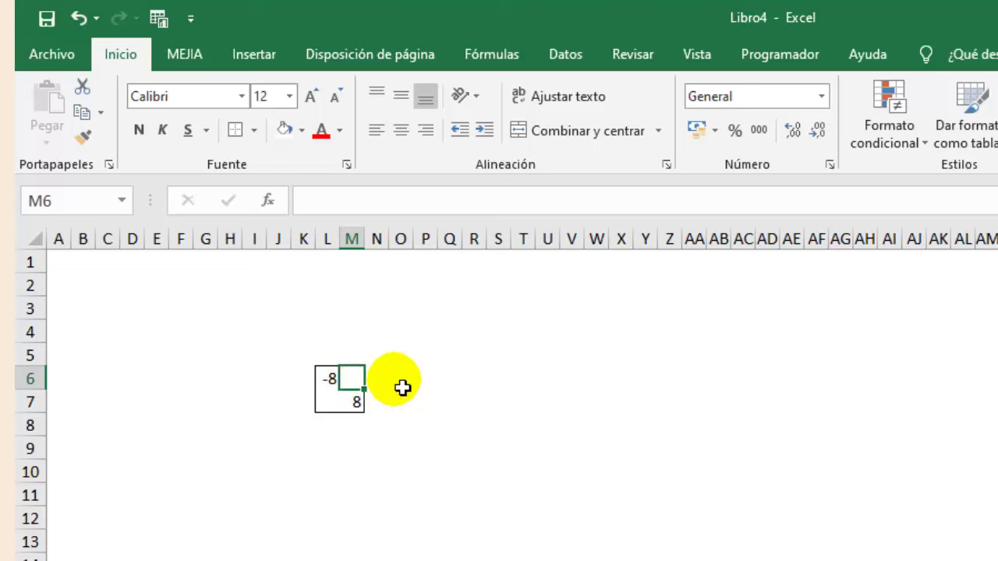
# Give cell M6 a rising diagonal border through Format Cells
pyautogui.rightClick(356, 378)
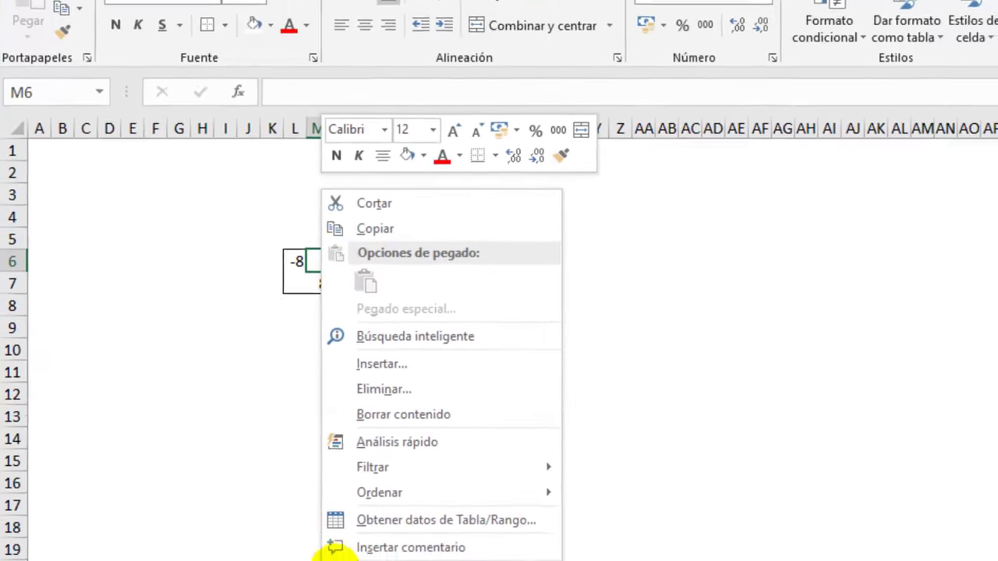
pyautogui.click(337, 480)
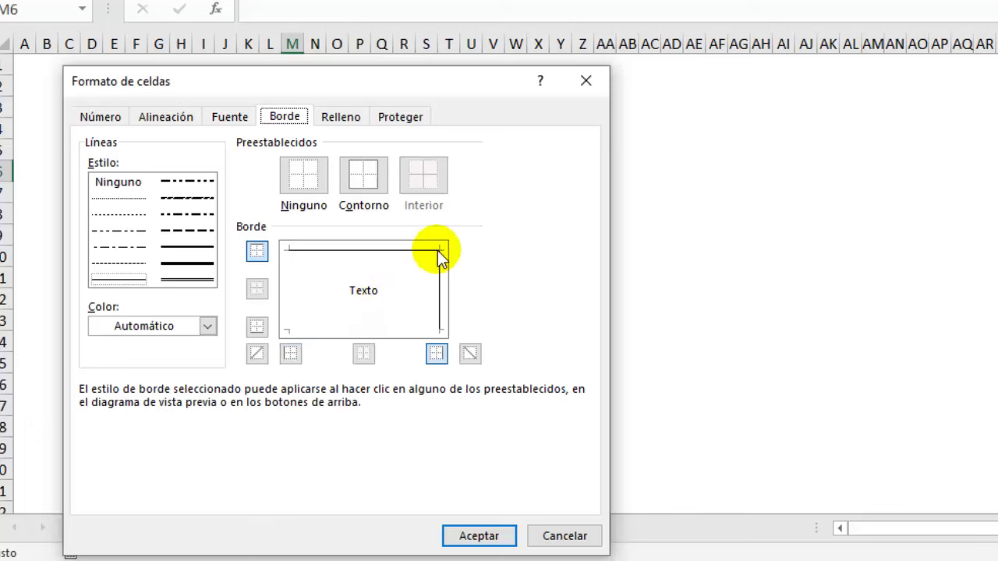
pyautogui.click(258, 357)
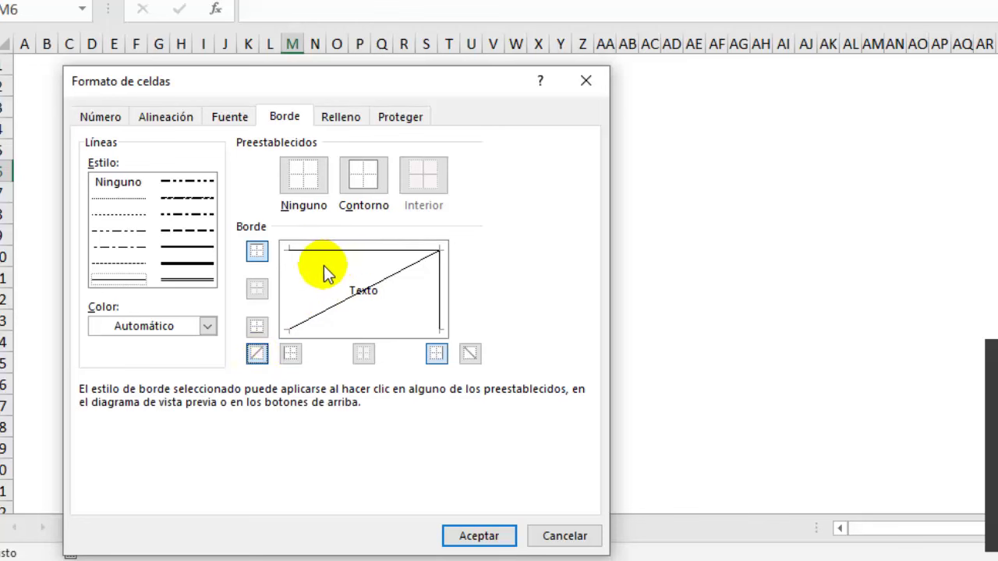
pyautogui.click(468, 533)
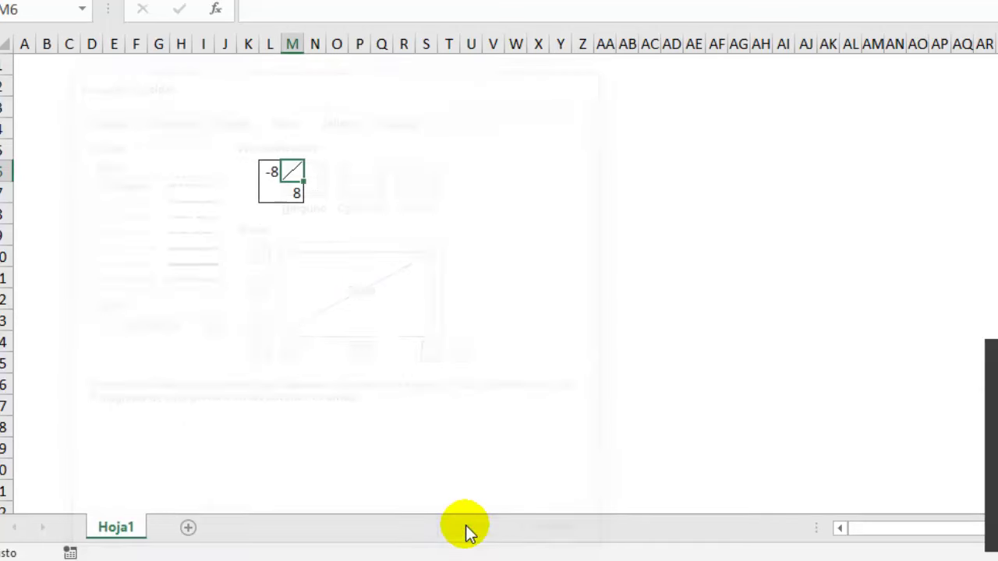
# Add the matching rising diagonal border to L7, completing the slash
pyautogui.click(269, 197)
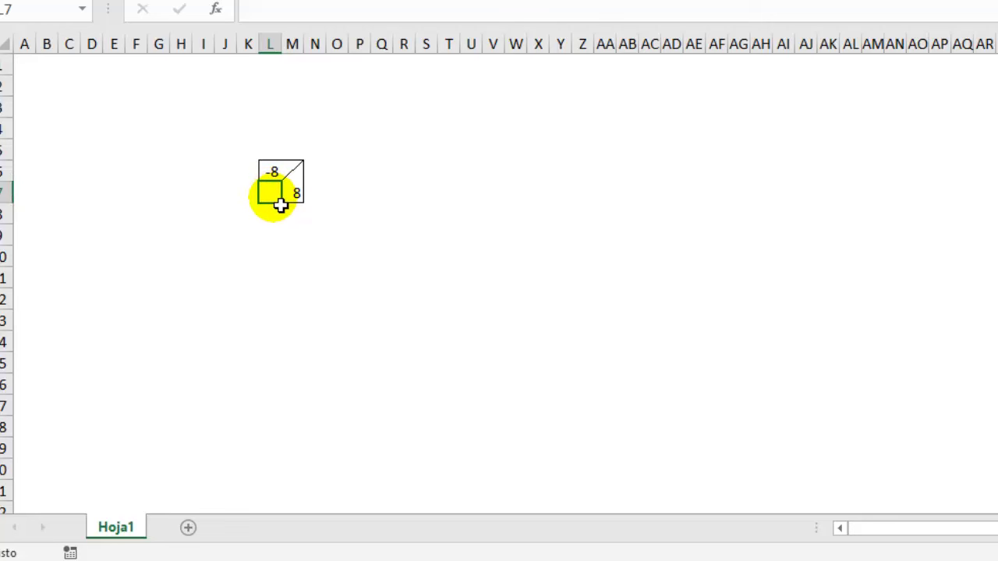
pyautogui.rightClick(270, 195)
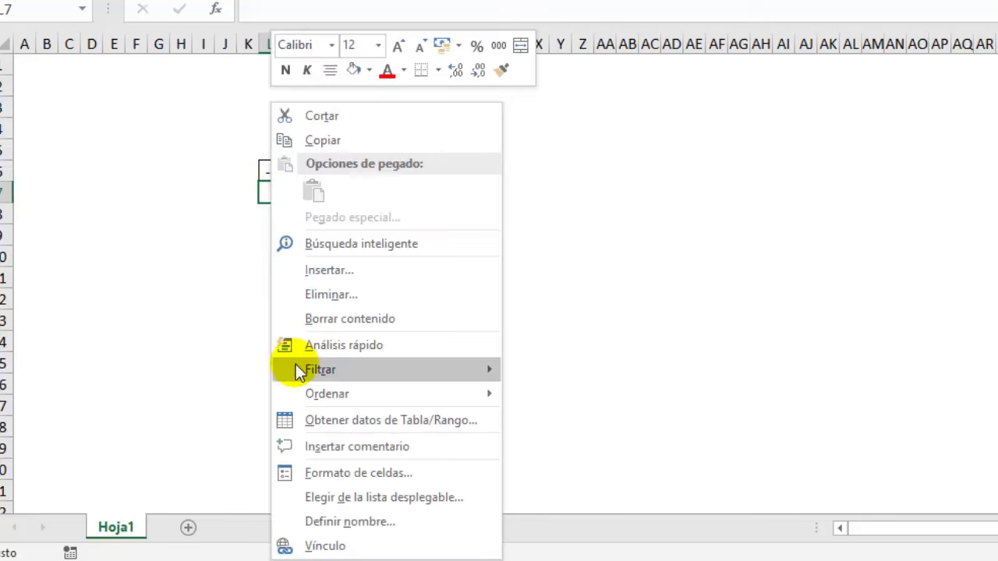
pyautogui.click(327, 470)
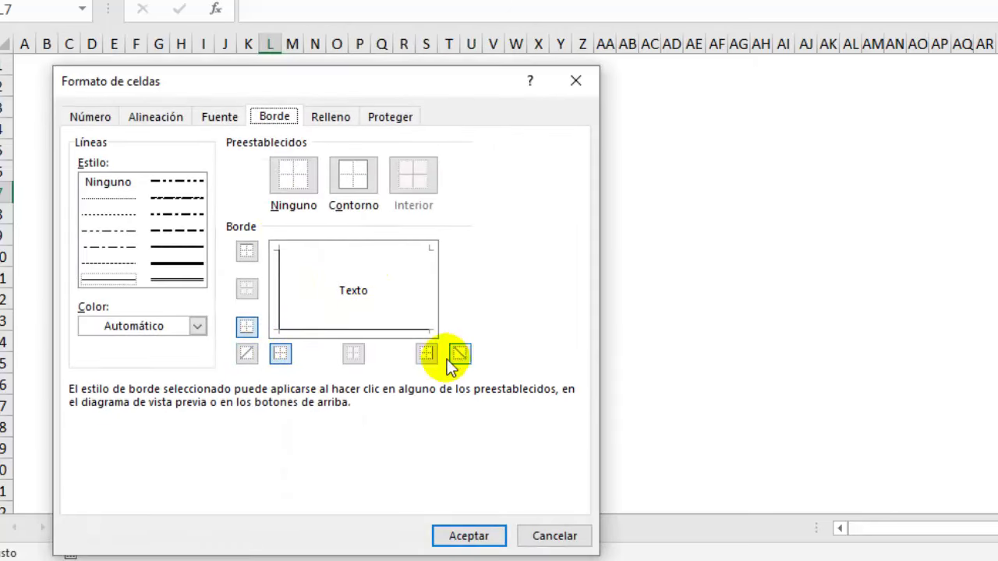
pyautogui.click(247, 354)
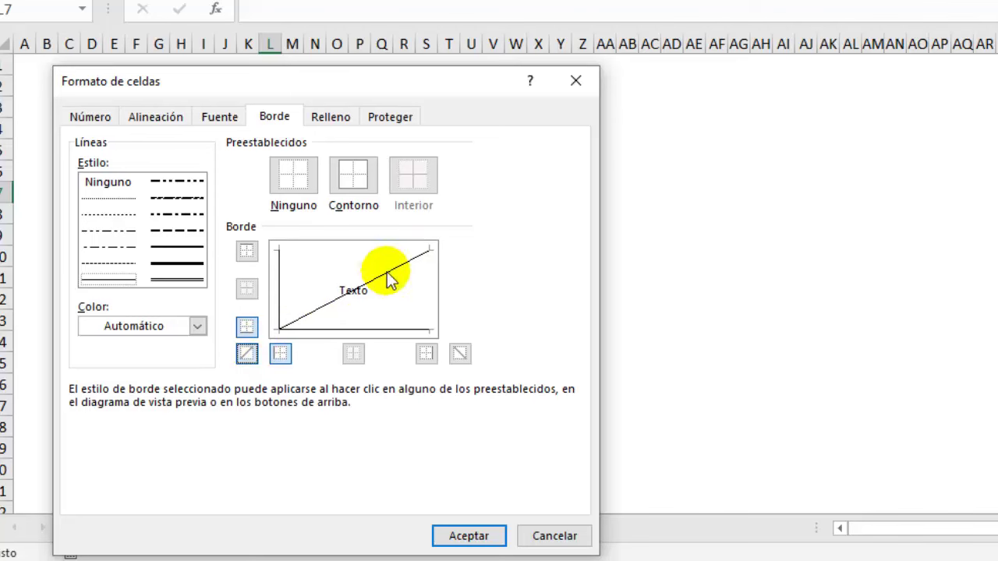
pyautogui.click(469, 535)
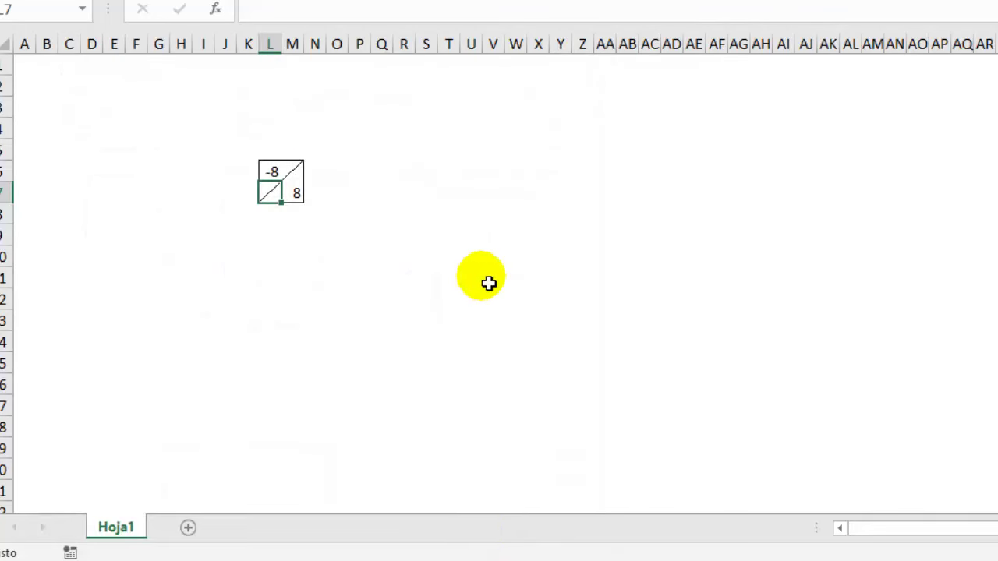
pyautogui.click(477, 278)
# Copy the split cell across and down into a grid, then clear all numbers
pyautogui.click(289, 195)
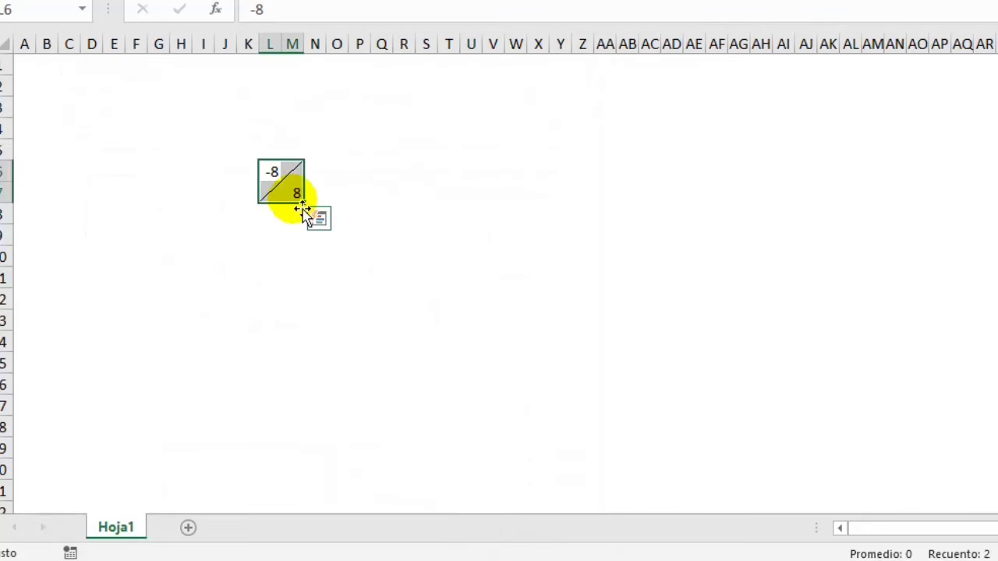
pyautogui.moveTo(304, 203)
pyautogui.mouseDown()
pyautogui.moveTo(519, 260)
pyautogui.moveTo(990, 265)
pyautogui.moveTo(940, 322)
pyautogui.mouseUp()
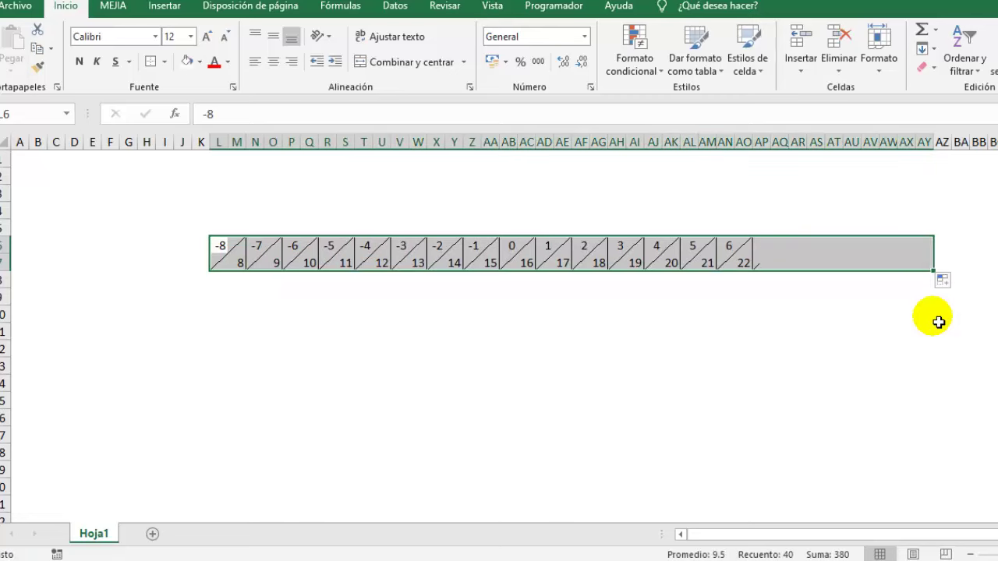
pyautogui.moveTo(940, 276); pyautogui.dragTo(963, 523)
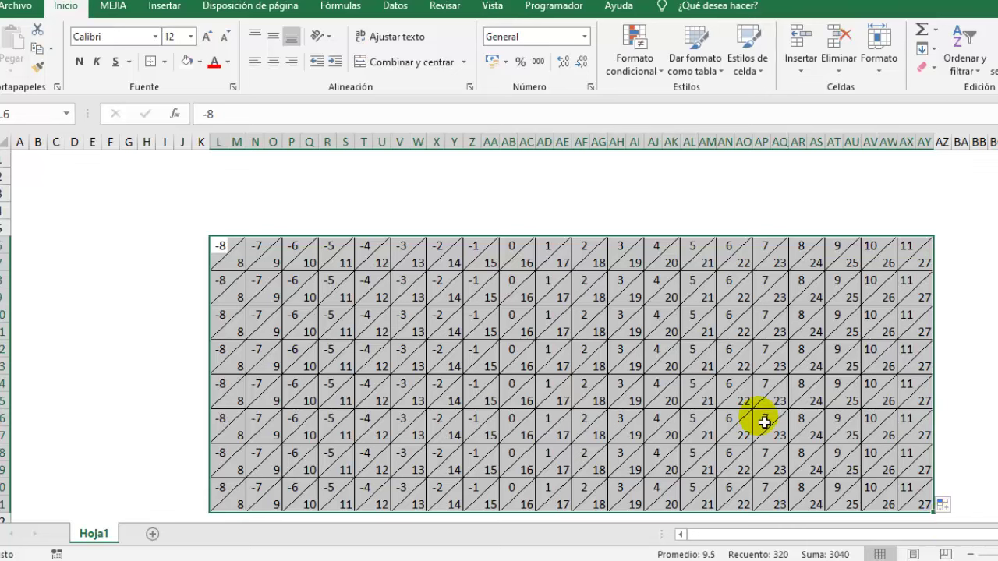
pyautogui.press('Delete')
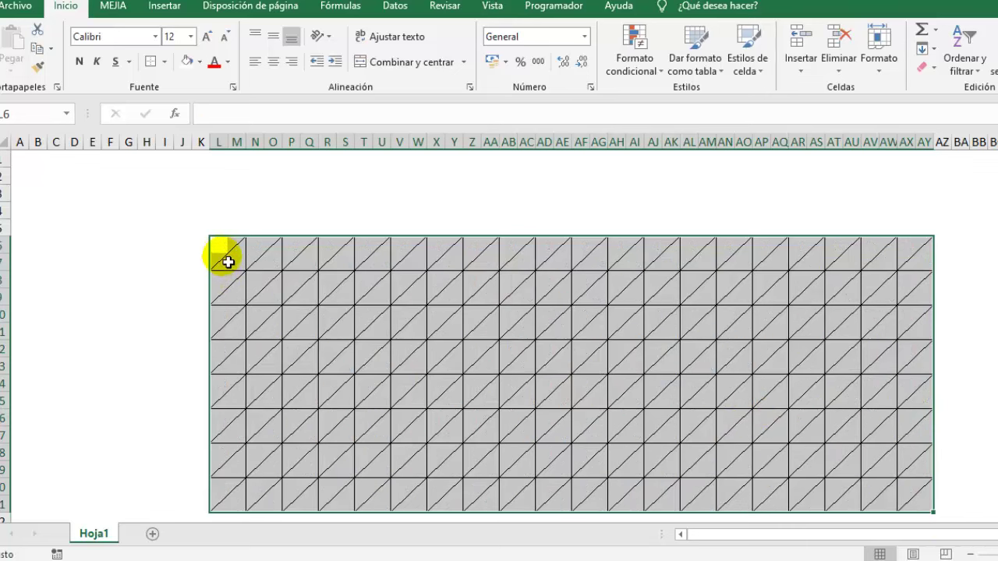
# Narrow columns D through I so the grid starts at F6
pyautogui.moveTo(167, 141); pyautogui.dragTo(70, 141)
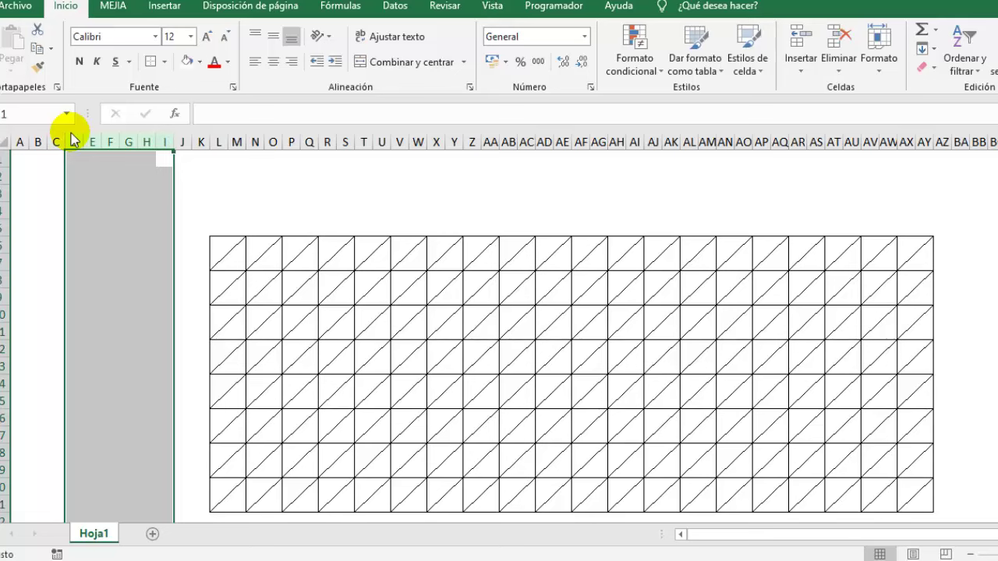
pyautogui.click(419, 350)
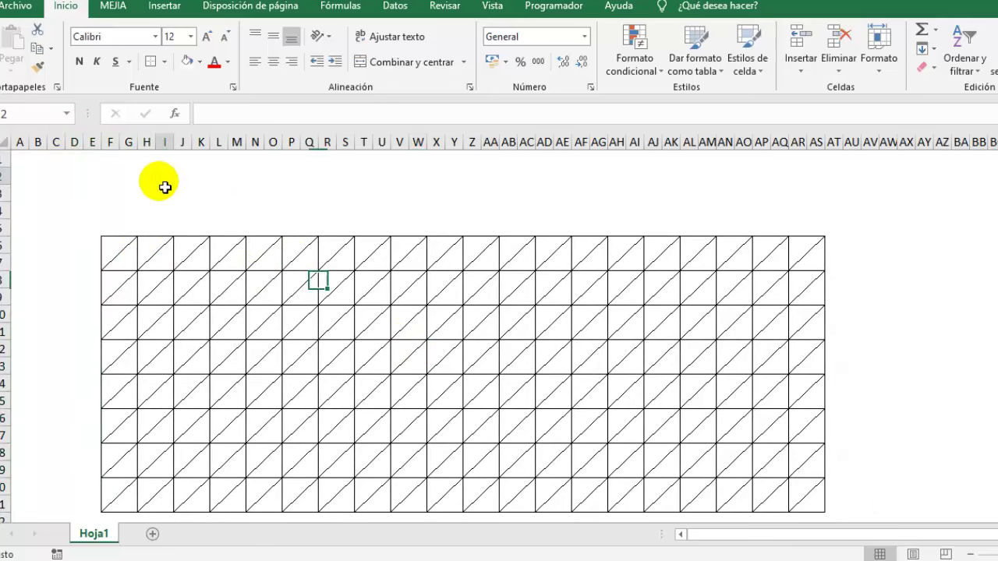
pyautogui.moveTo(163, 179); pyautogui.dragTo(370, 232)
pyautogui.click(247, 349)
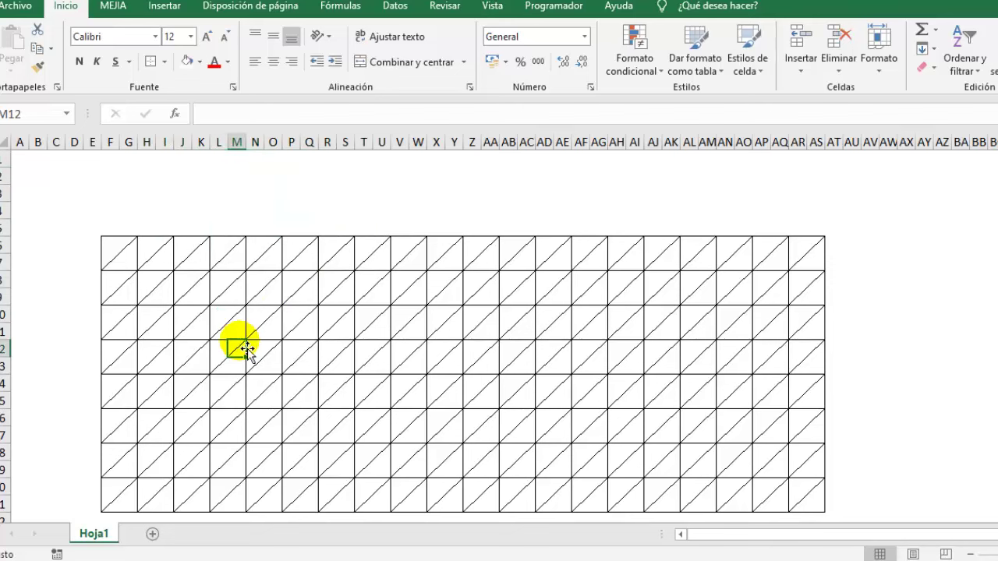
pyautogui.click(117, 248)
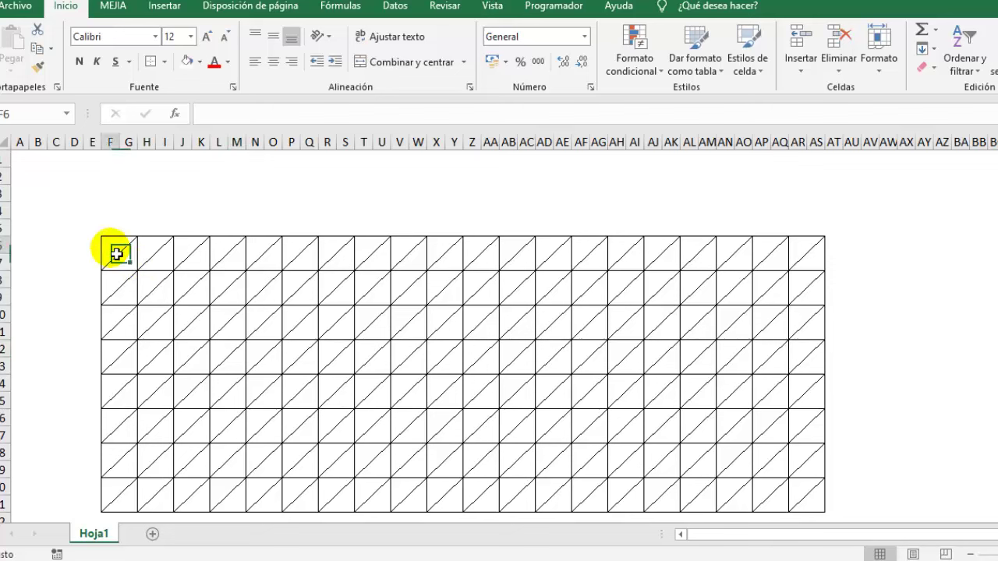
# Enter the pairs -7/5 in F6/G7 and 5/6 in N6/O7
pyautogui.write('-')
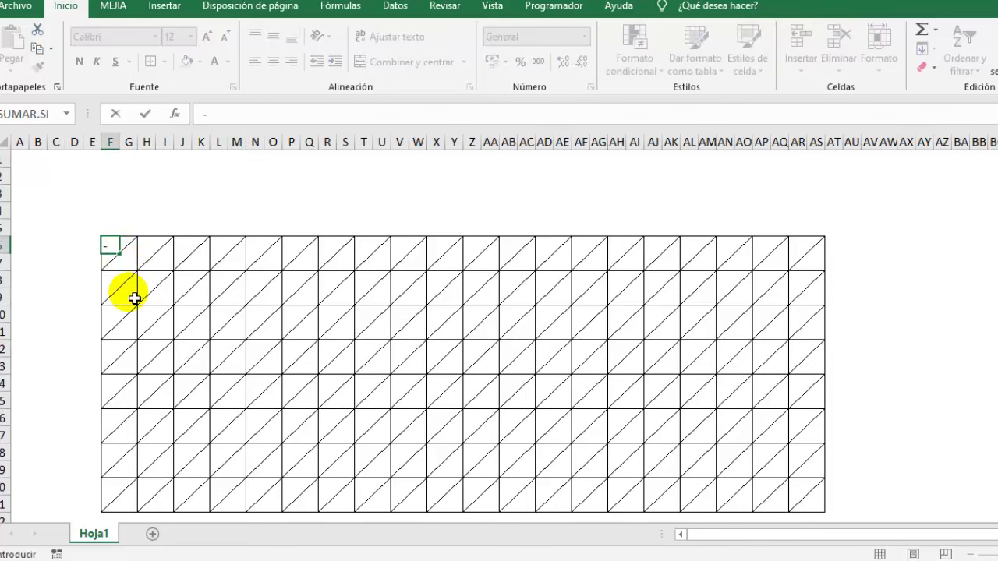
pyautogui.write('7')
pyautogui.press('Right')
pyautogui.press('Down')
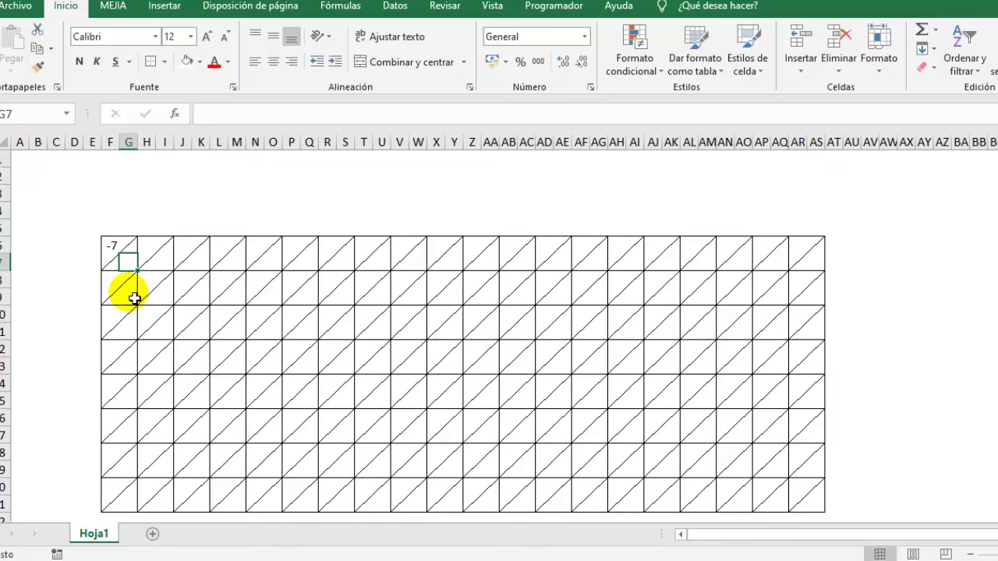
pyautogui.write('5')
pyautogui.press('Right')
pyautogui.press('Up')
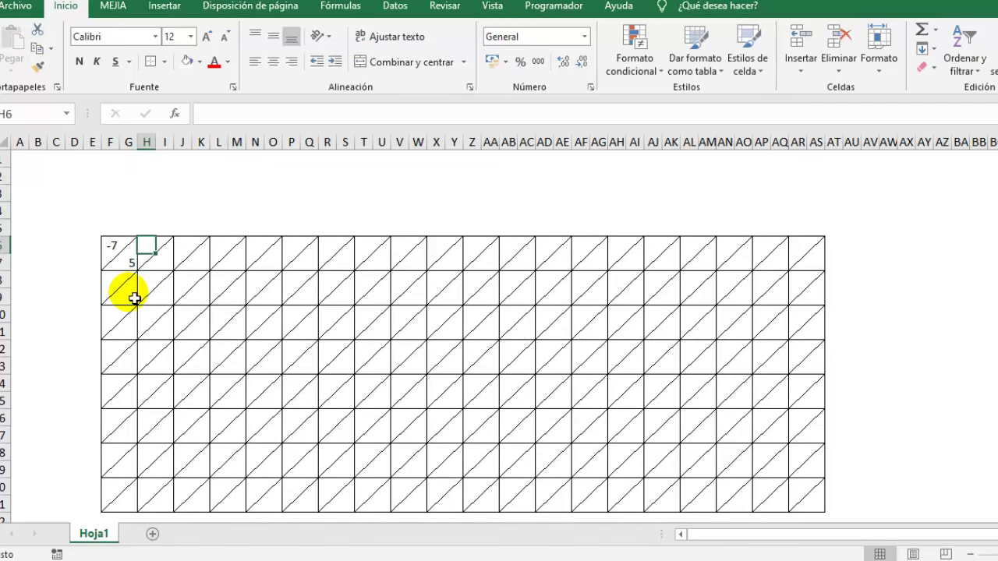
pyautogui.press('Right')
pyautogui.press('Right')
pyautogui.press('Right')
pyautogui.press('Right')
pyautogui.press('Right')
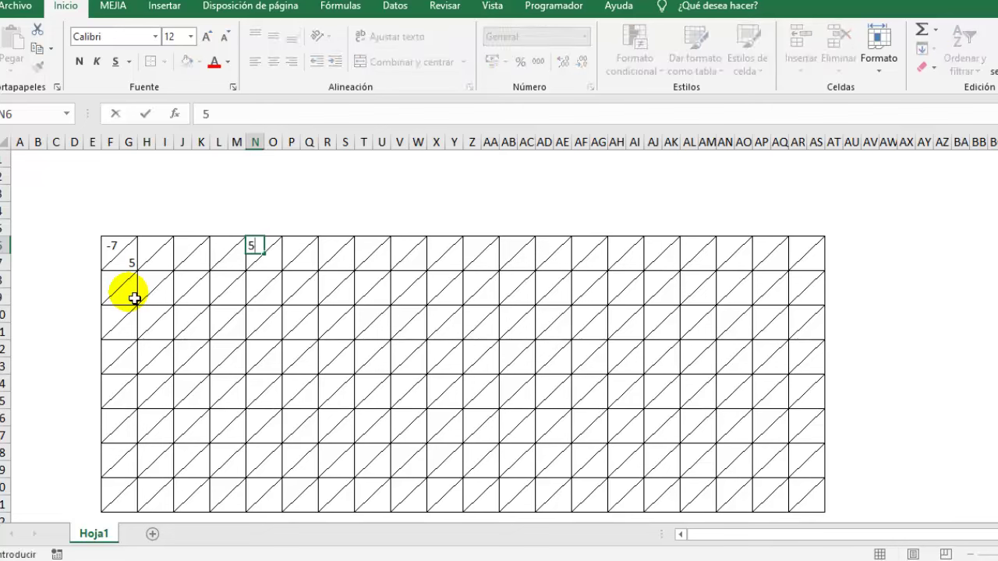
pyautogui.press('Return')
pyautogui.press('Right')
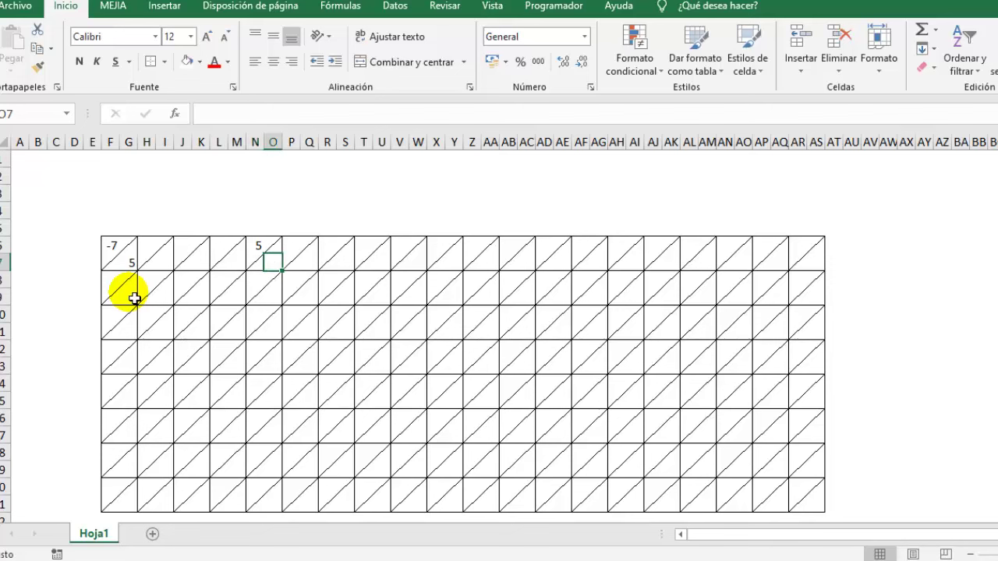
pyautogui.write('6')
pyautogui.press('Return')
pyautogui.press('Up')
# Clear AT6 and put the TOTAL heading in AT5
pyautogui.click(187, 64)
pyautogui.click(849, 258)
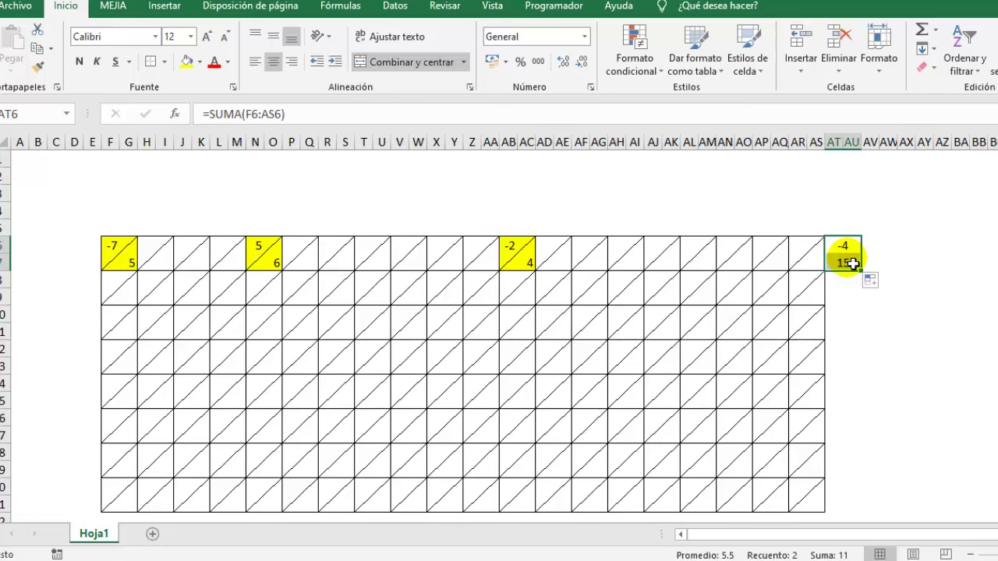
pyautogui.press('Delete')
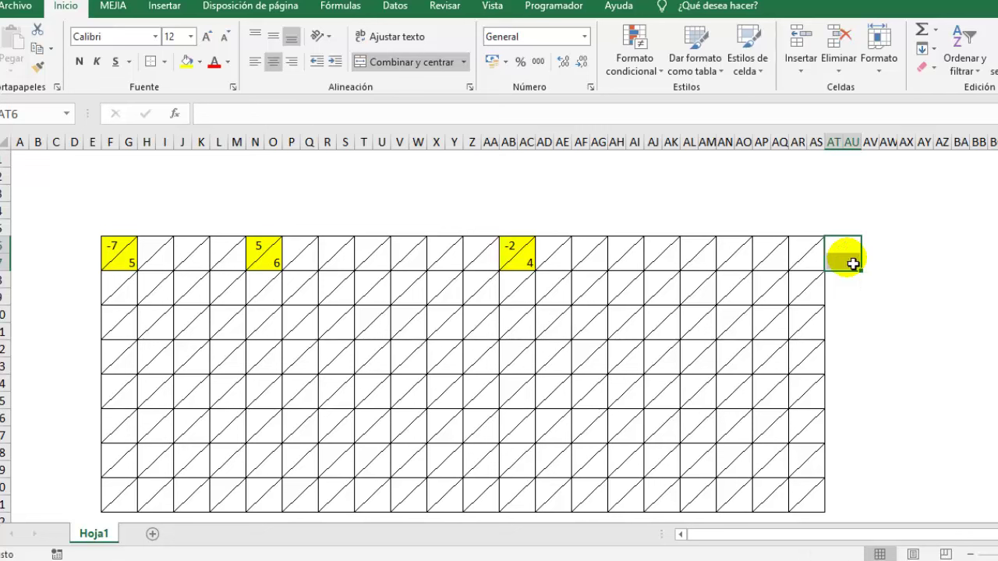
pyautogui.moveTo(853, 264); pyautogui.dragTo(848, 256)
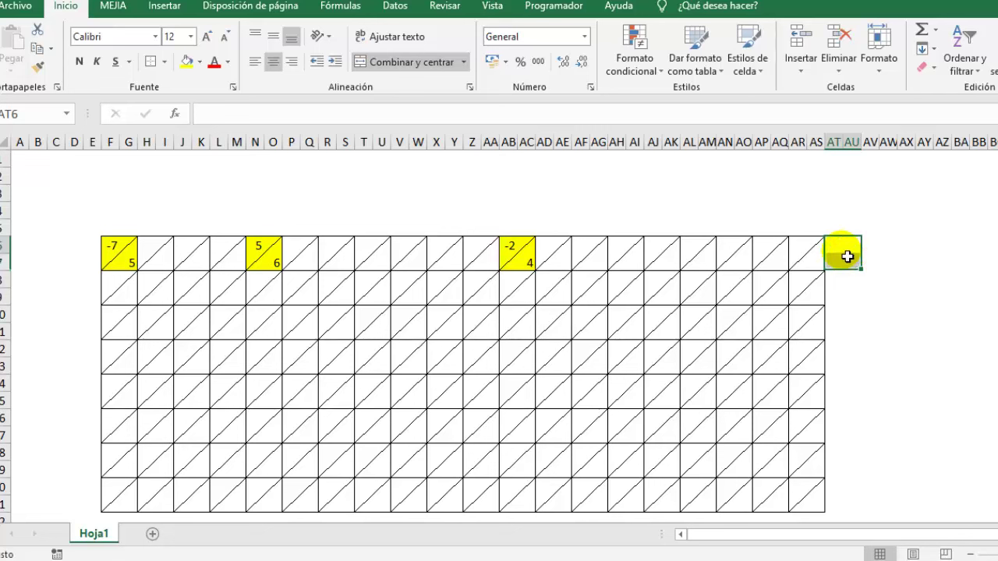
pyautogui.click(840, 227)
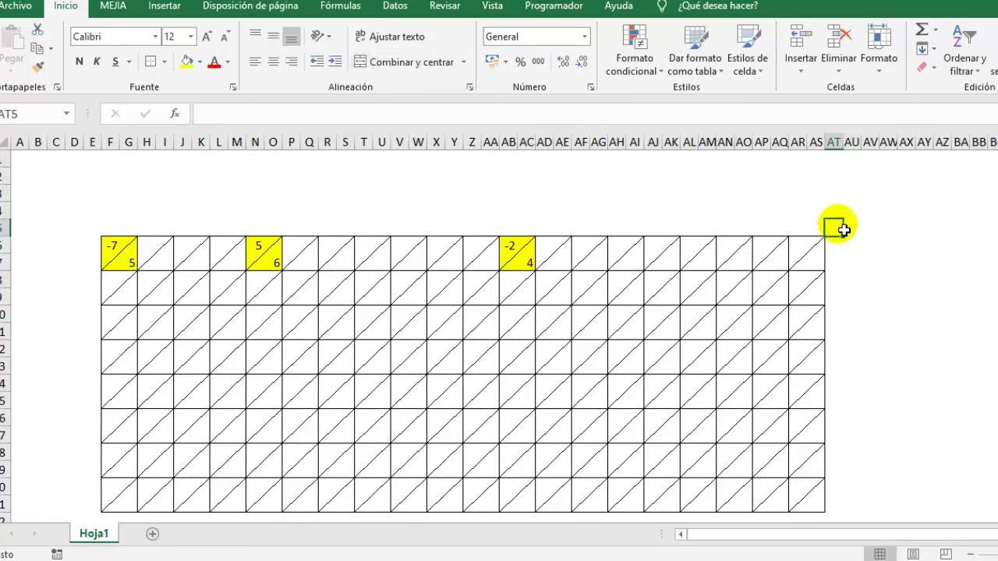
pyautogui.write('TOTAL')
pyautogui.press('Return')
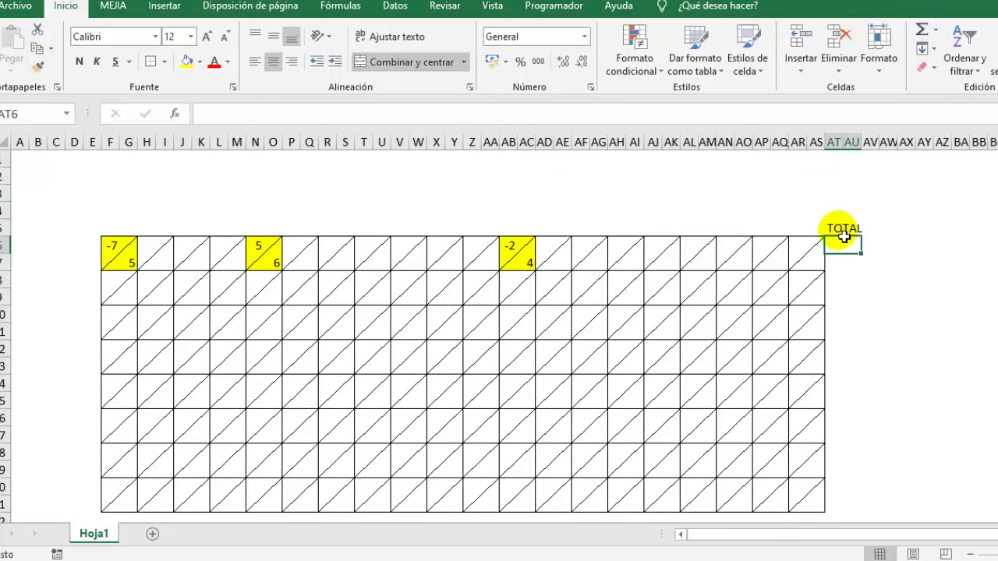
# Enter =CONTAR(F6:AS6) in AT6, giving a count of 3
pyautogui.write('=')
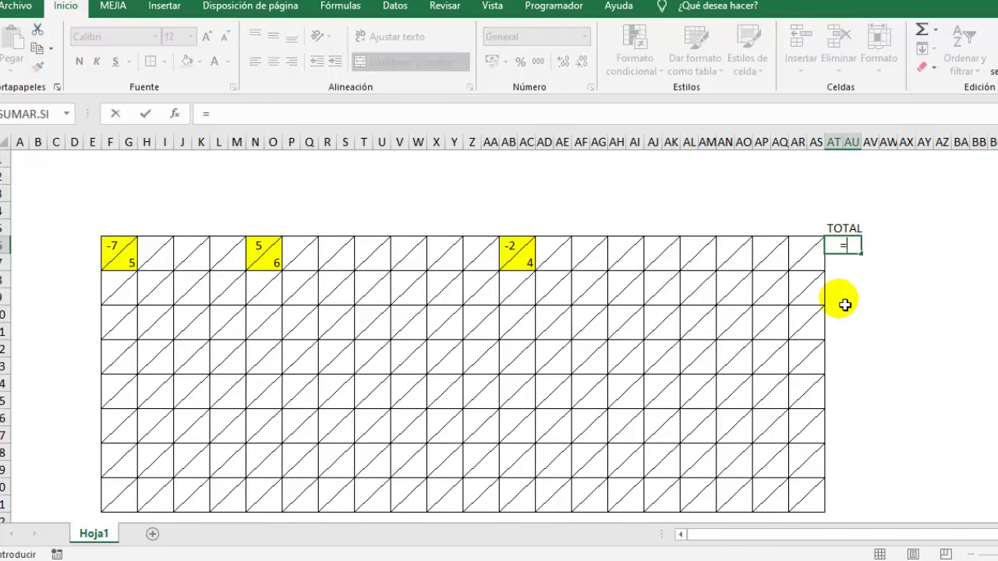
pyautogui.write('CONT')
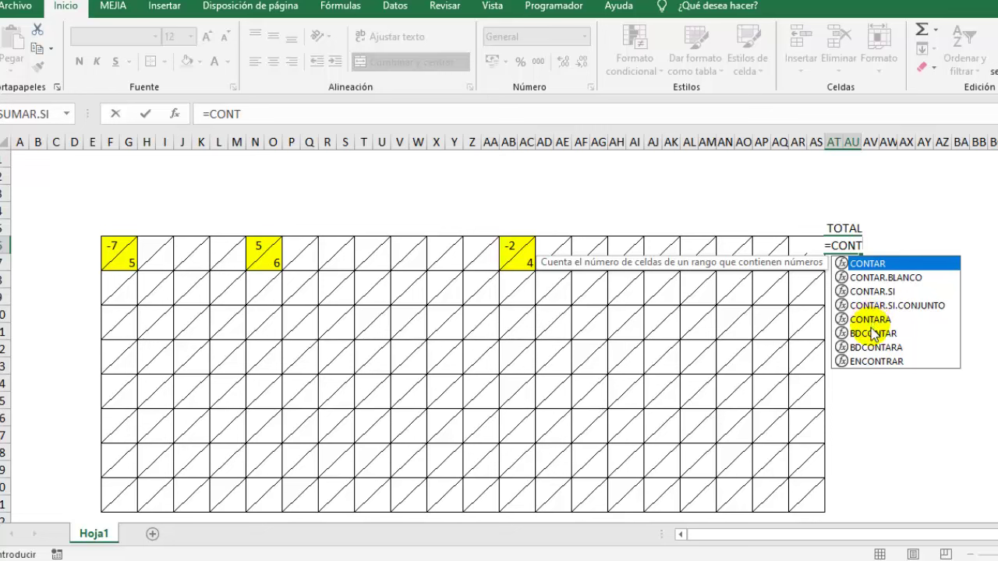
pyautogui.doubleClick(869, 264)
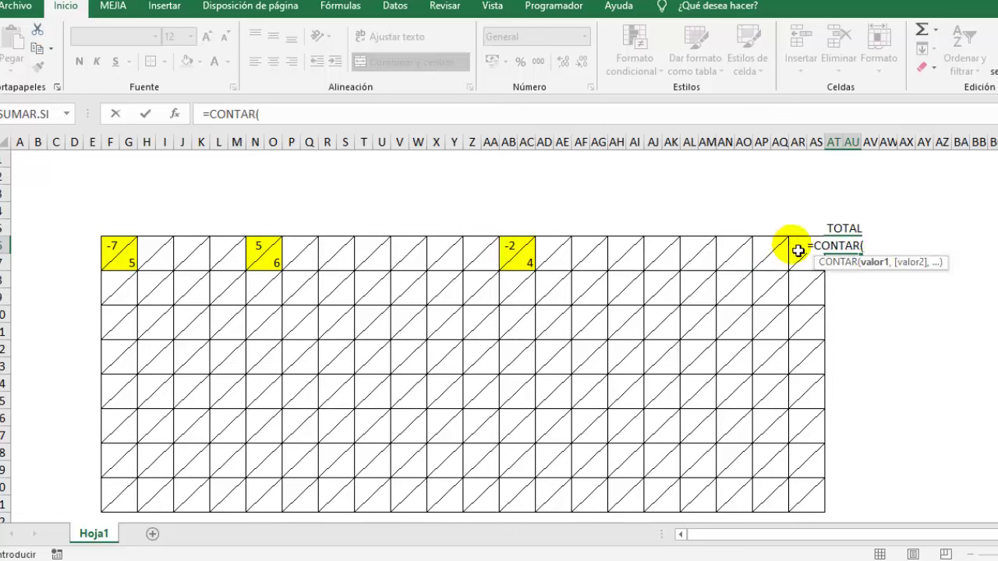
pyautogui.click(115, 248)
pyautogui.moveTo(115, 248)
pyautogui.mouseDown()
pyautogui.moveTo(741, 244)
pyautogui.moveTo(825, 254)
pyautogui.mouseUp()
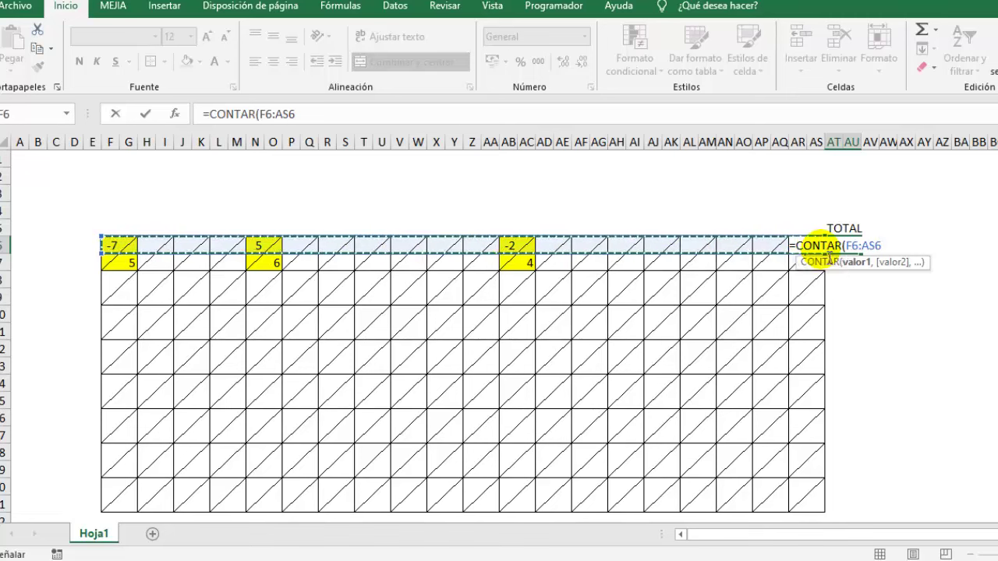
pyautogui.press('Return')
pyautogui.click(846, 248)
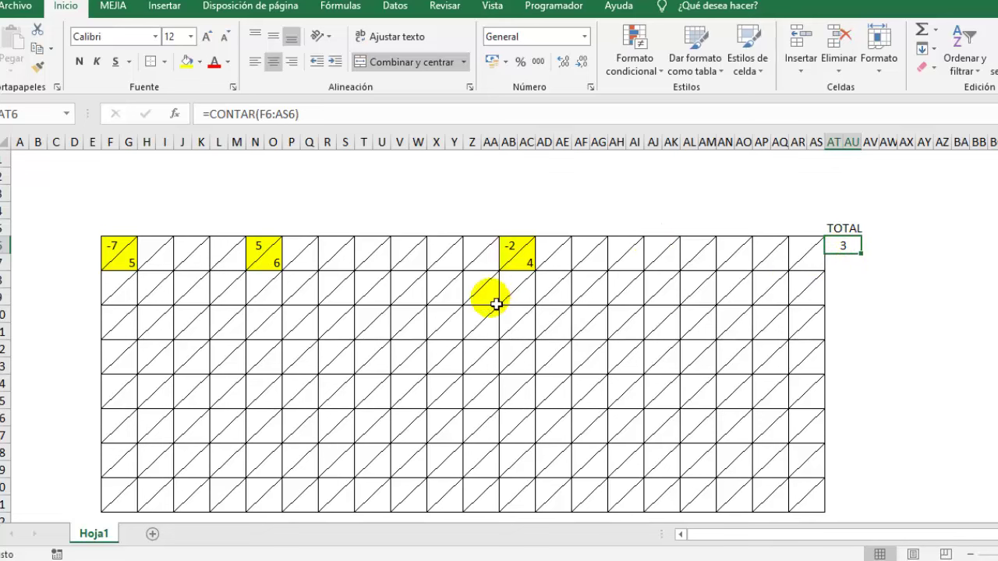
pyautogui.moveTo(585, 247); pyautogui.dragTo(602, 269)
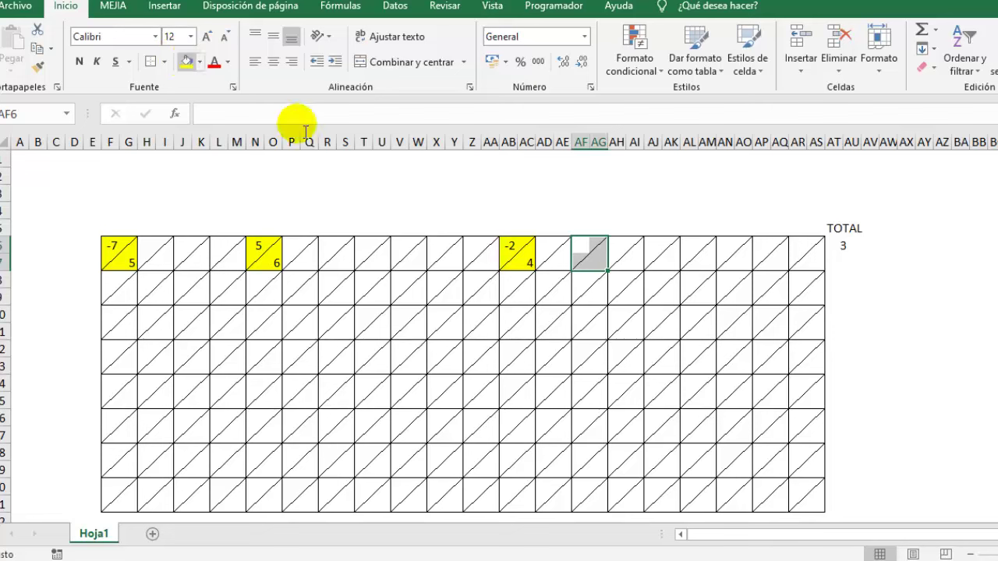
# Fill AF6:AG7 yellow and enter -1 in AF6 and 5 in AG7
pyautogui.click(187, 61)
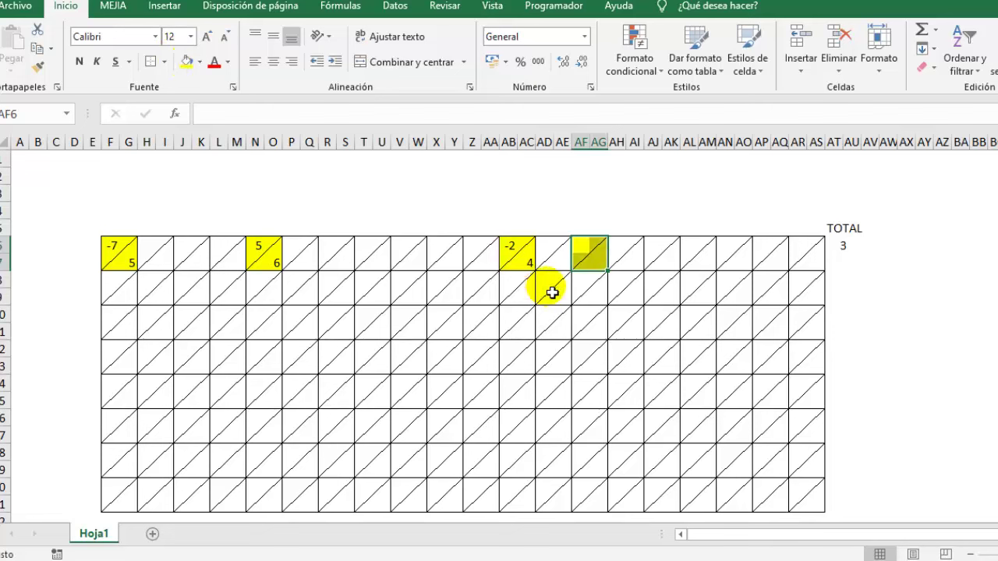
pyautogui.click(584, 248)
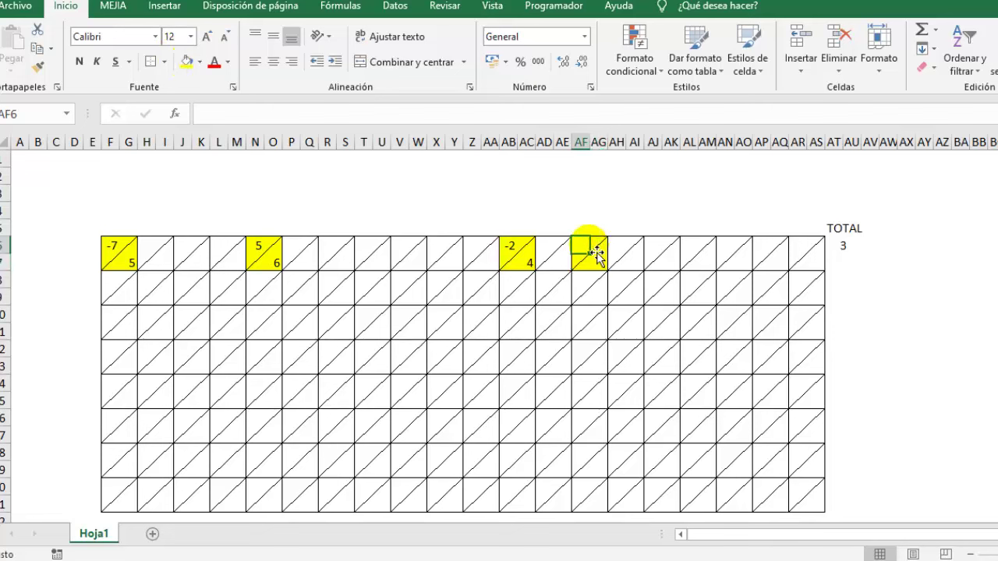
pyautogui.write('-1')
pyautogui.press('Return')
pyautogui.press('Right')
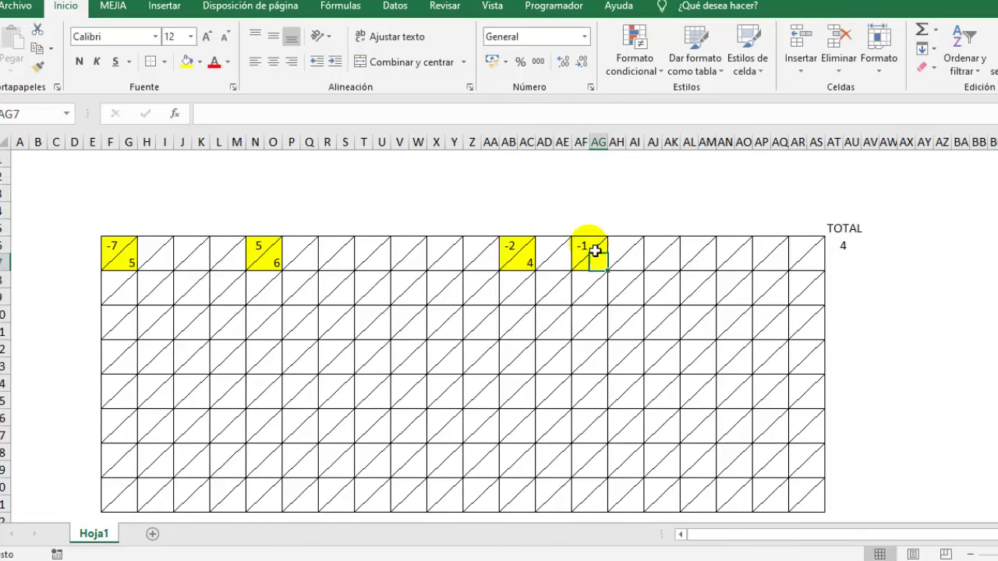
pyautogui.write('5')
pyautogui.press('Return')
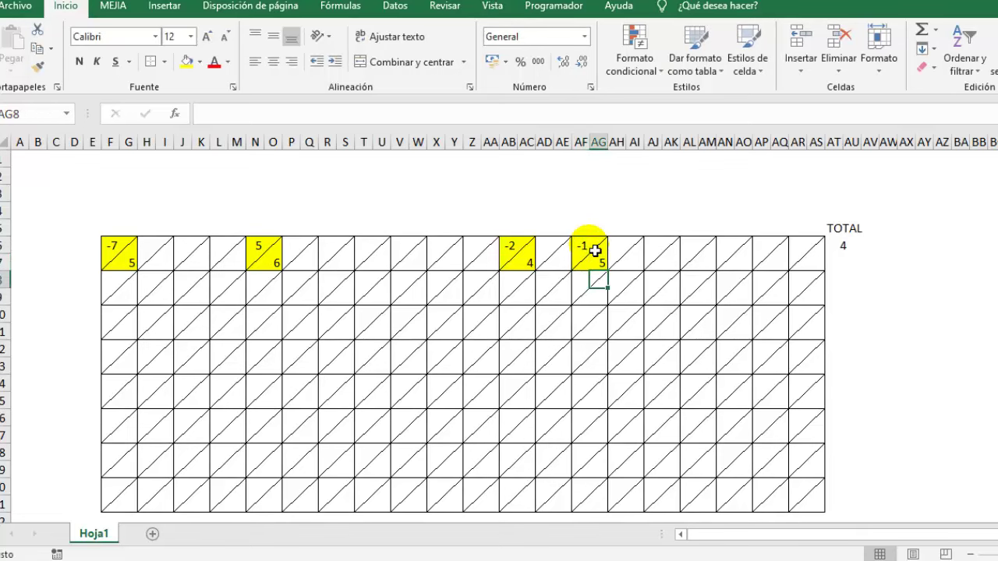
pyautogui.click(848, 248)
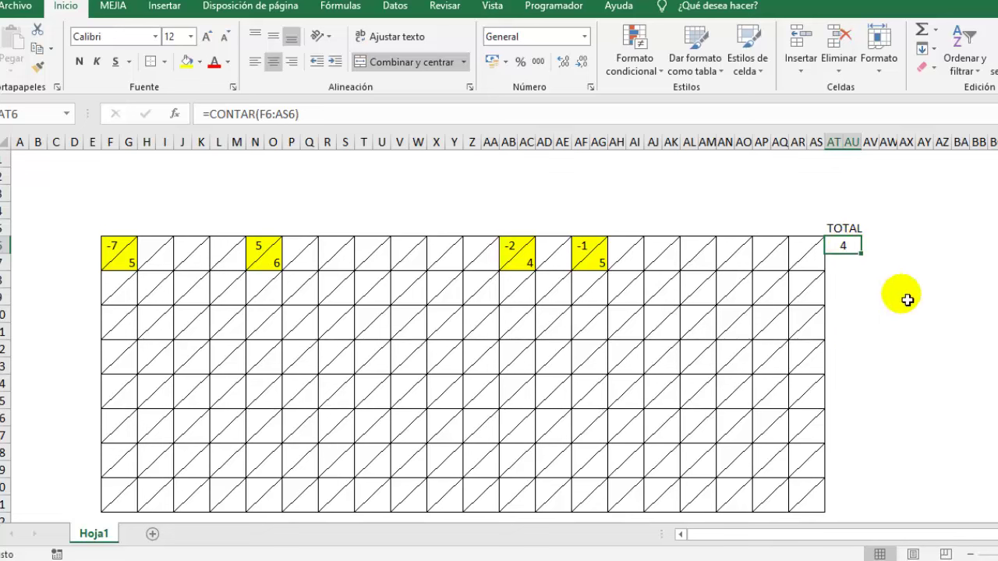
# Add a centred + heading in AV5 beside TOTAL
pyautogui.click(871, 228)
pyautogui.write('+')
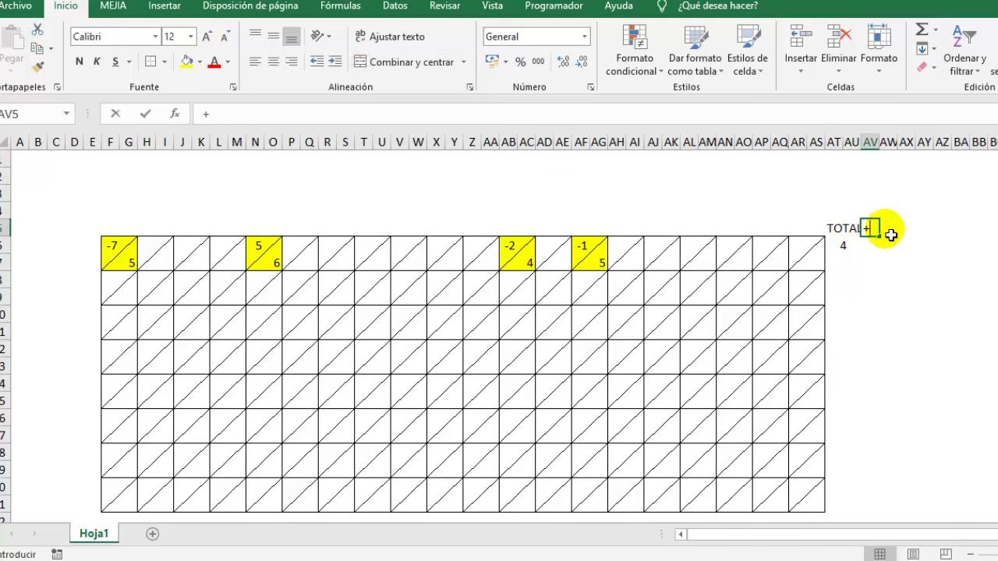
pyautogui.press('Return')
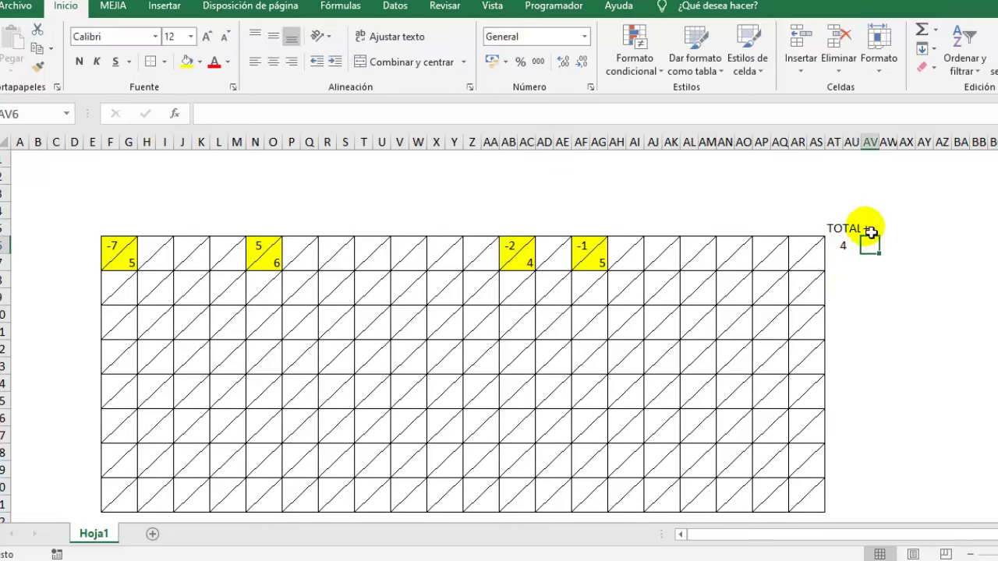
pyautogui.click(870, 228)
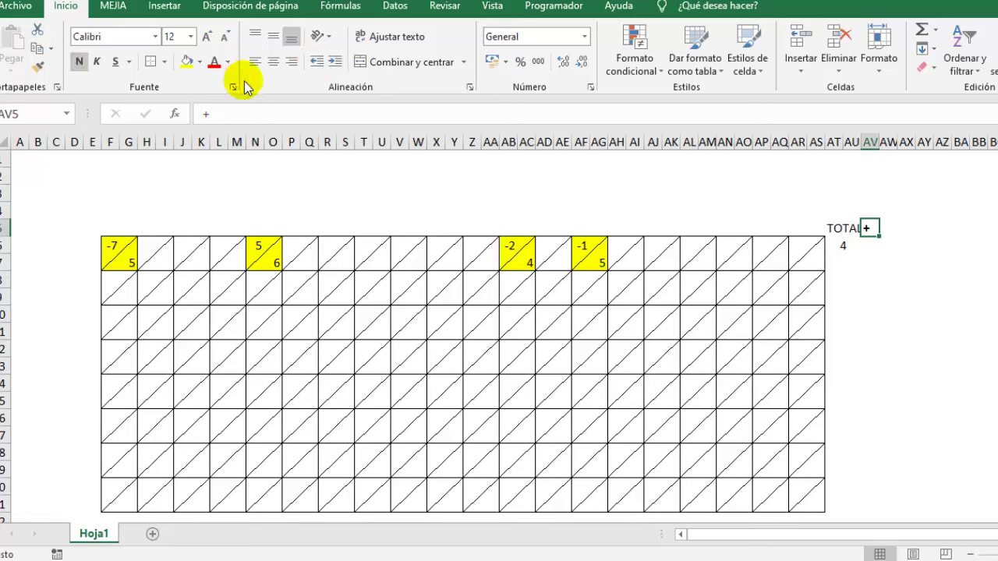
pyautogui.click(273, 63)
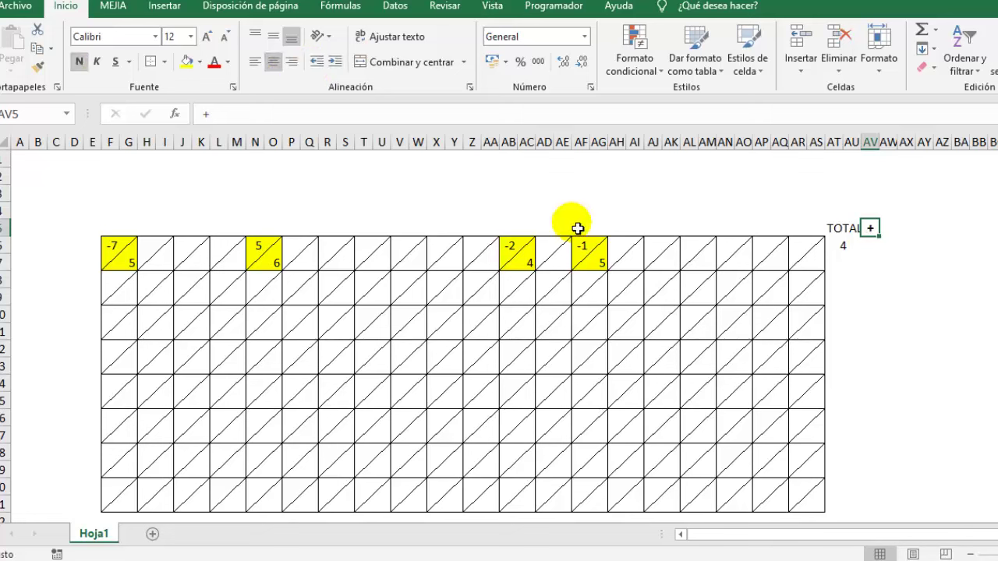
# Enter =CONTAR.SI(F6:AS6,">0") in AV6 to count positive values, showing 1
pyautogui.click(872, 248)
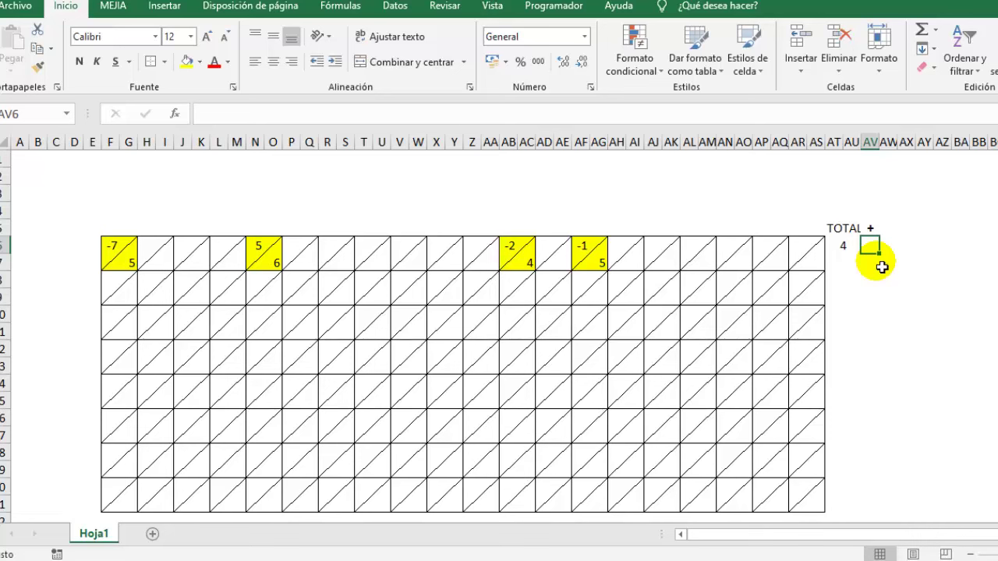
pyautogui.write('=su')
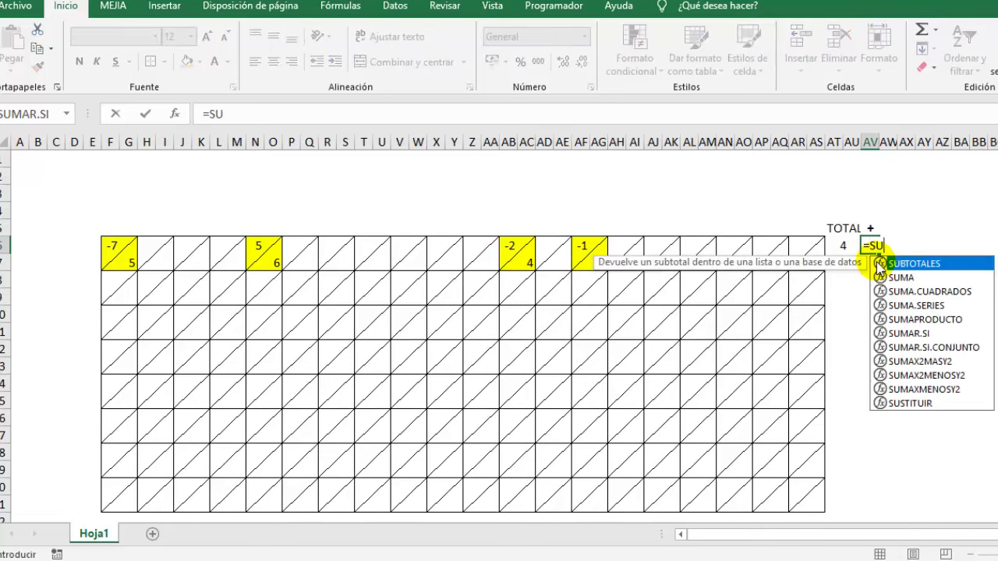
pyautogui.press('BackSpace')
pyautogui.press('BackSpace')
pyautogui.write('CONTAR')
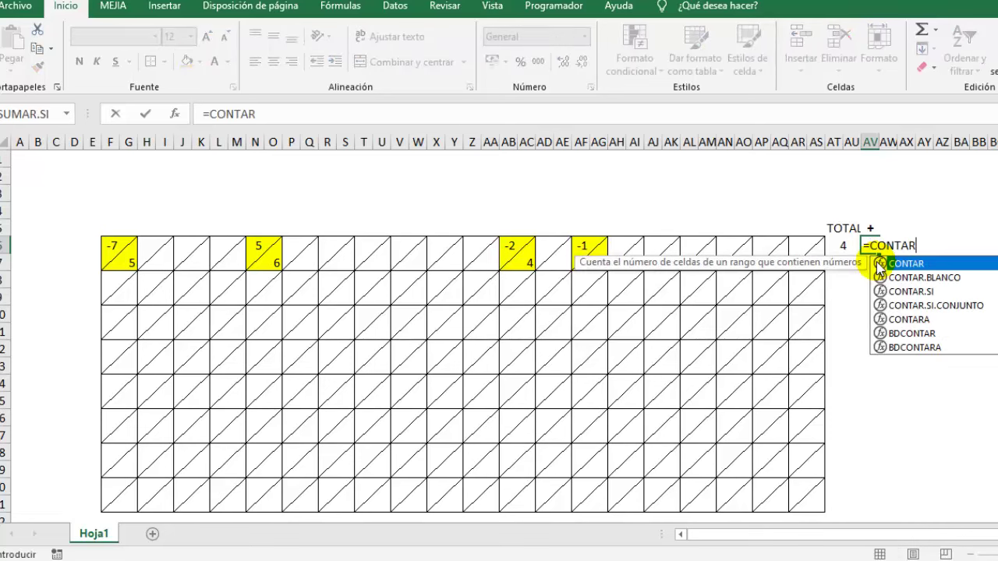
pyautogui.doubleClick(897, 291)
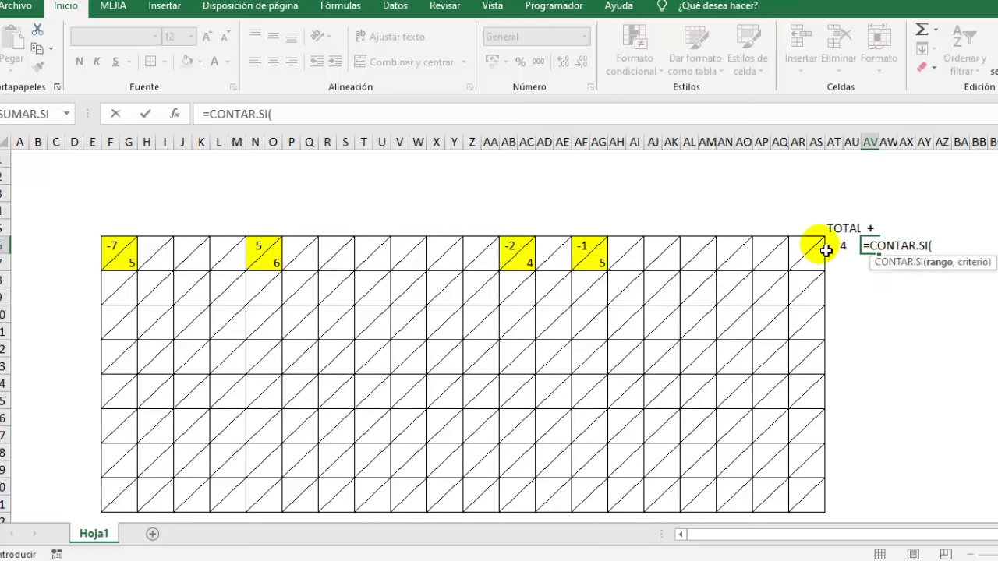
pyautogui.moveTo(820, 245)
pyautogui.mouseDown()
pyautogui.moveTo(375, 257)
pyautogui.moveTo(123, 245)
pyautogui.mouseUp()
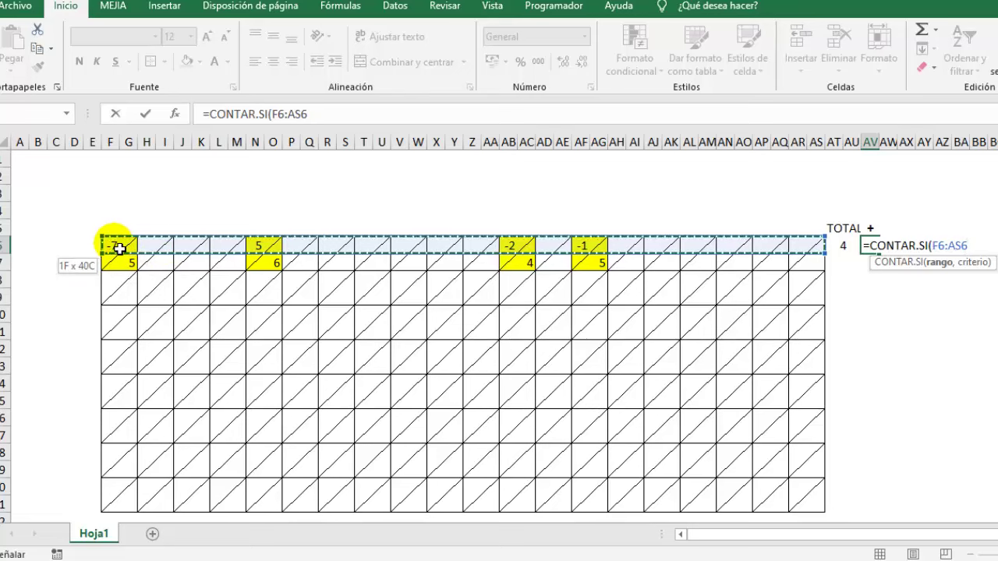
pyautogui.write(',>0')
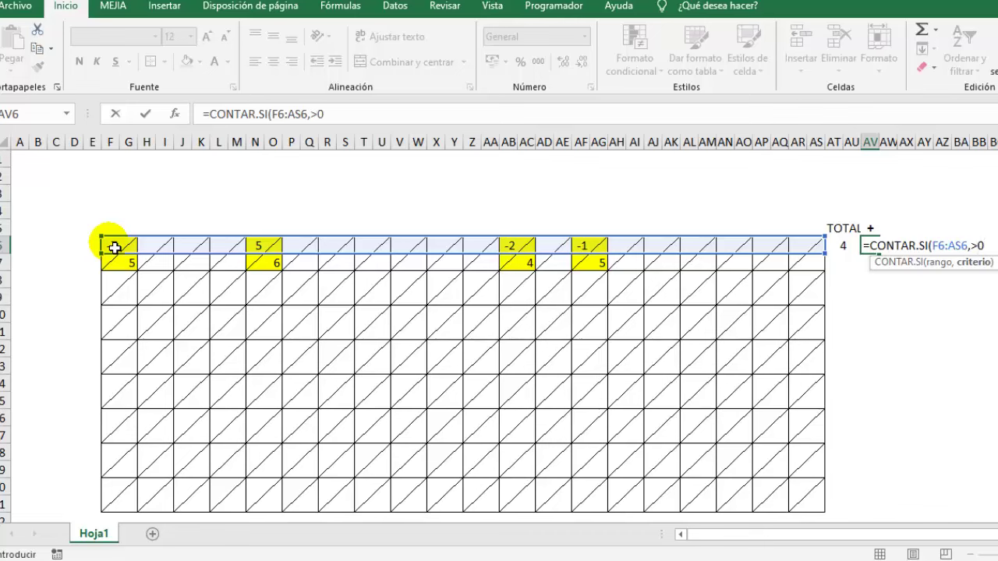
pyautogui.press('Return')
pyautogui.press('Return')
pyautogui.write('"')
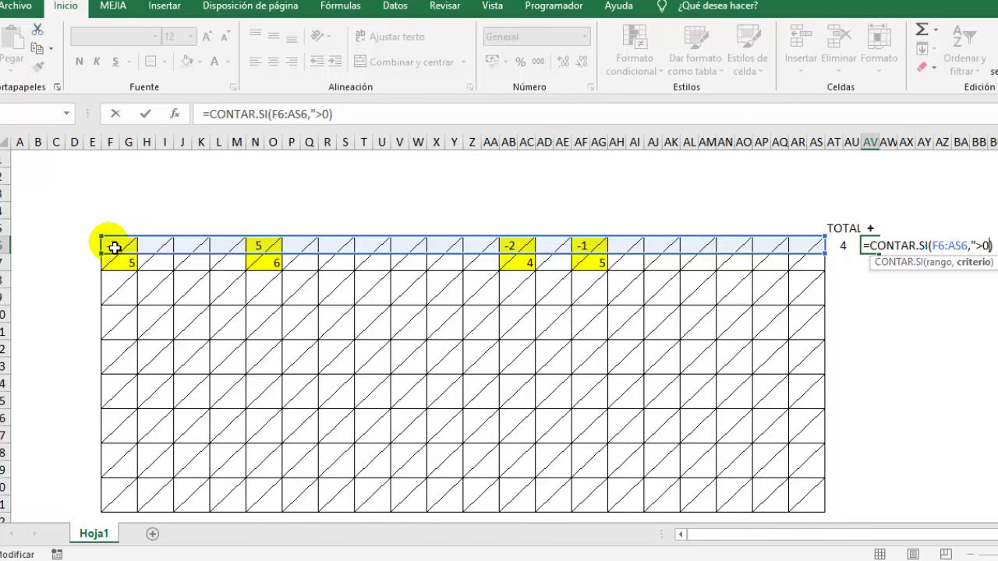
pyautogui.press('Return')
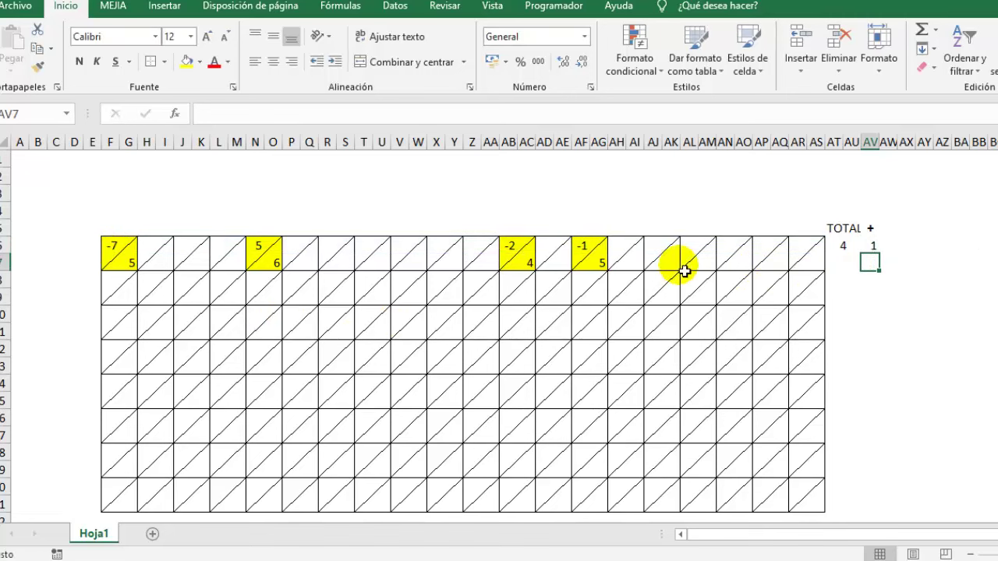
# Change the value in AB6 from -2 to 2
pyautogui.click(253, 248)
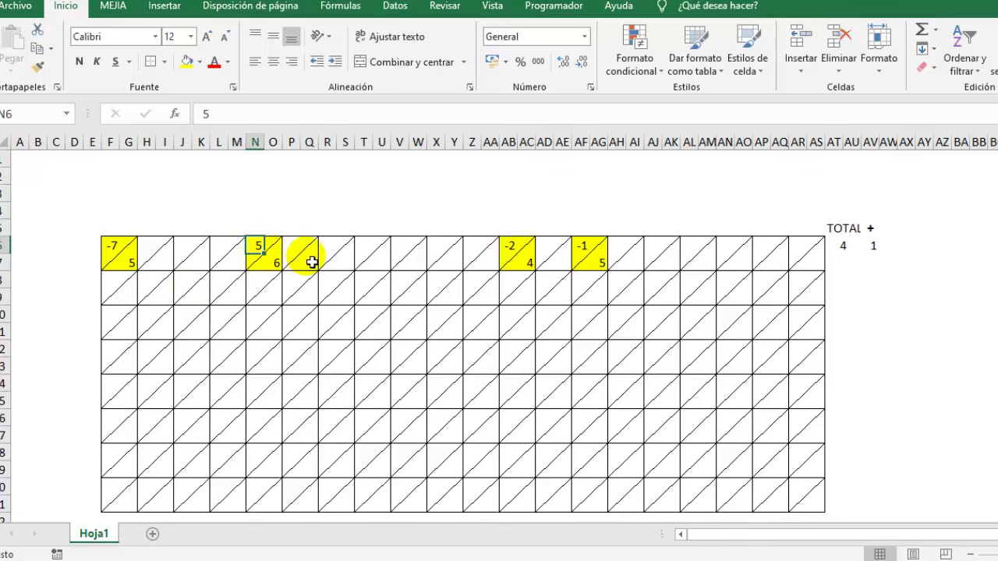
pyautogui.click(513, 249)
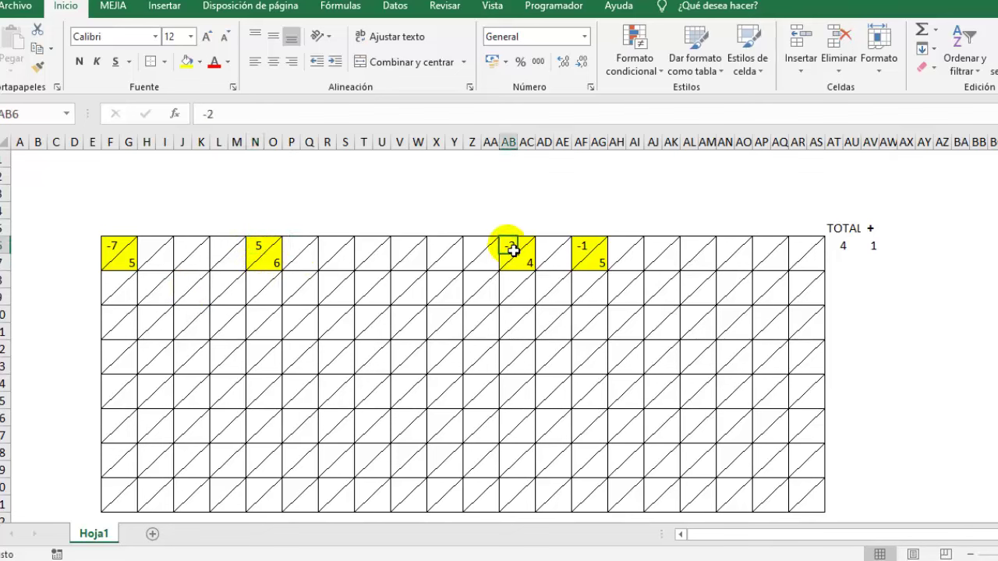
pyautogui.click(216, 117)
pyautogui.press('BackSpace')
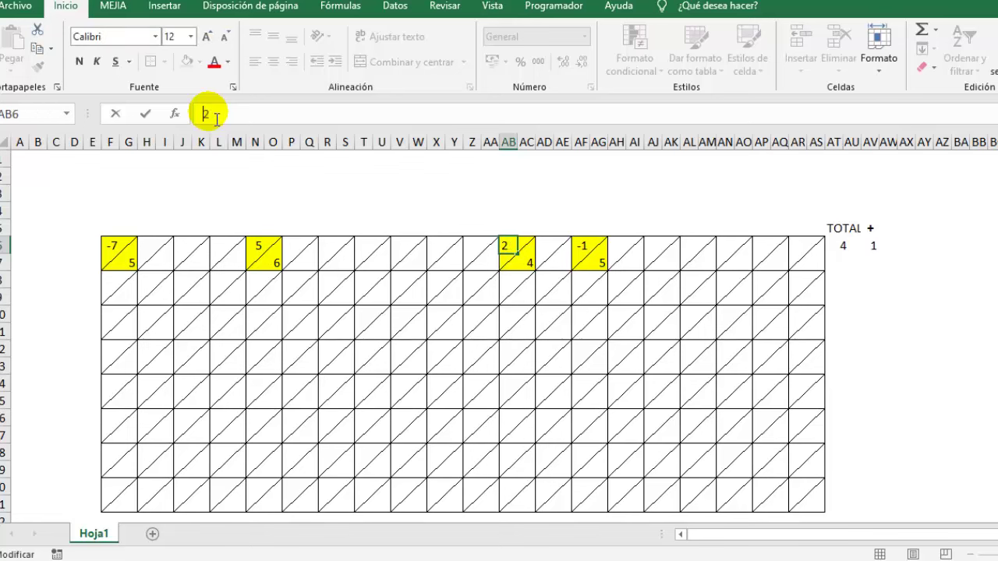
pyautogui.press('Return')
# Review the CONTAR.SI positive-count formula in AV6, leaving it unchanged
pyautogui.click(875, 248)
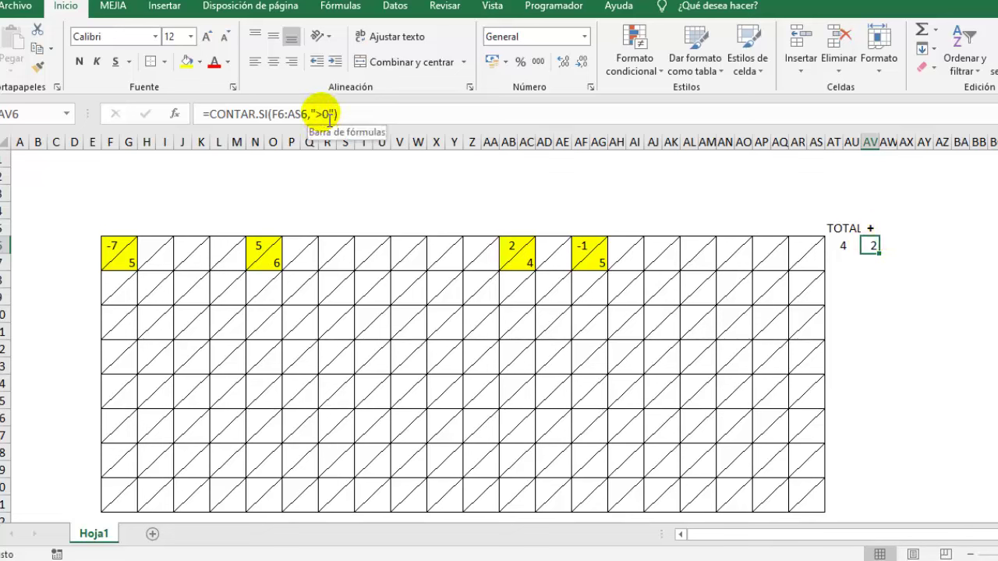
pyautogui.click(329, 119)
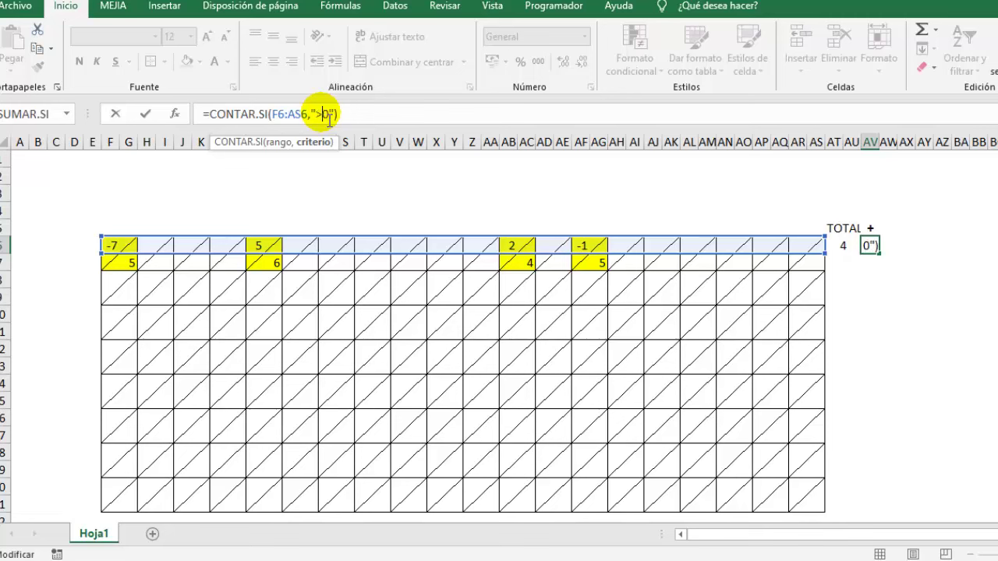
pyautogui.write('<')
pyautogui.press('Return')
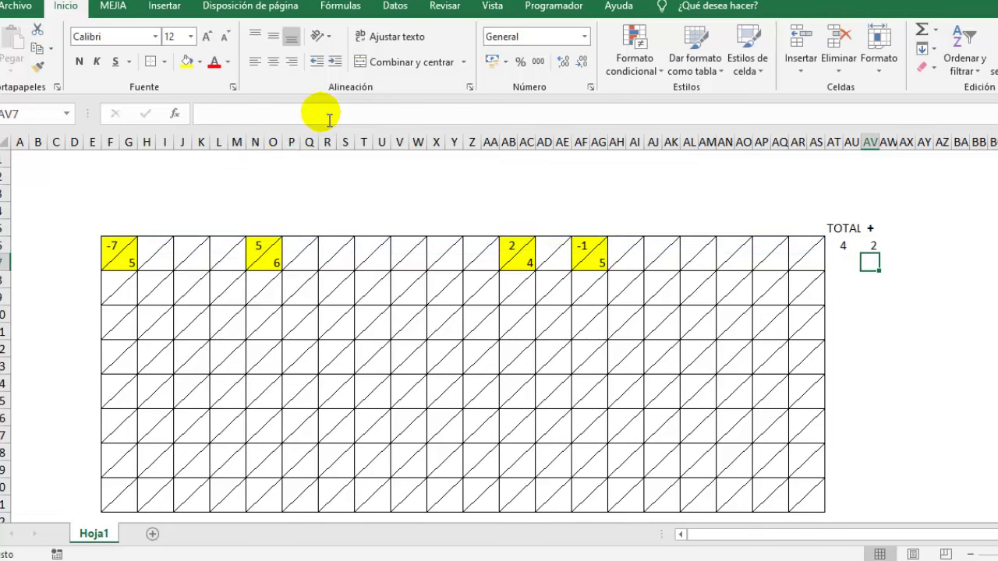
# Make N6 read -5 instead of 5, bringing the + count to 3
pyautogui.click(261, 245)
pyautogui.click(207, 114)
pyautogui.write('-')
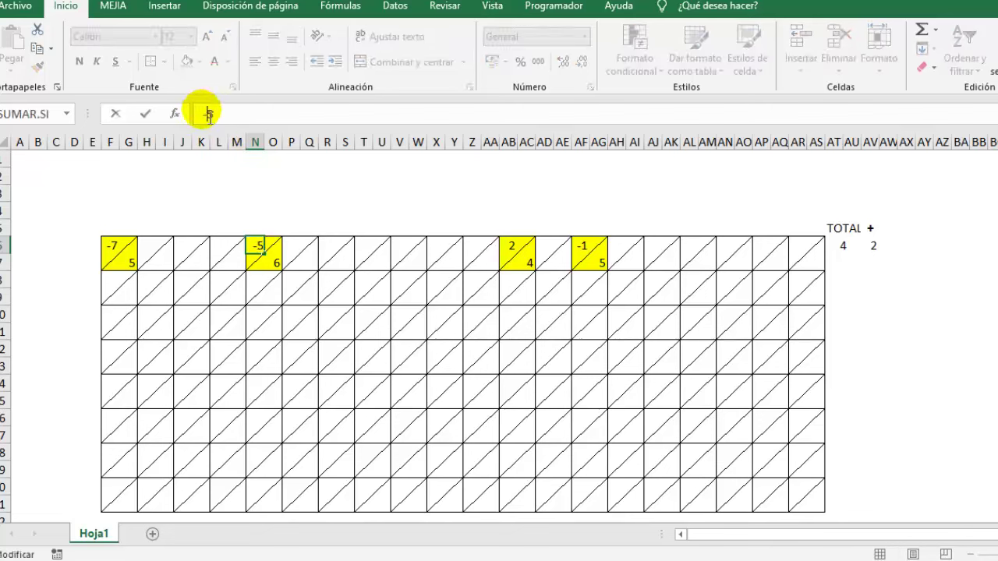
pyautogui.press('Return')
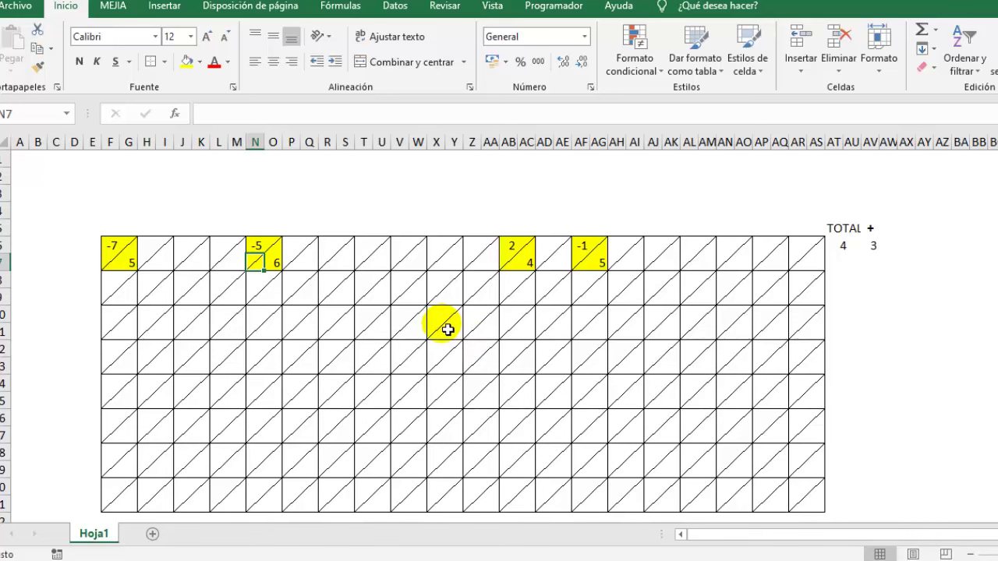
pyautogui.click(450, 330)
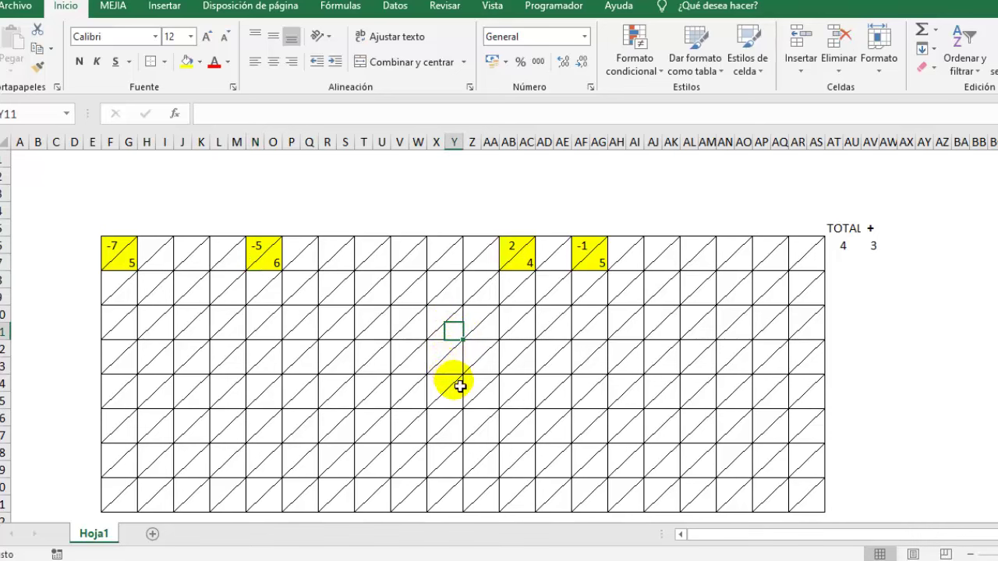